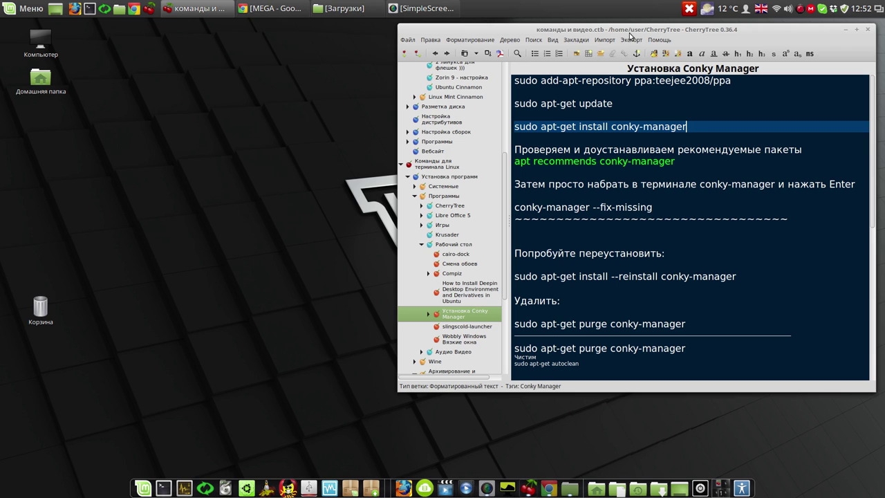
Open a terminal beside the notes, run sudo add-apt-repository ppa:teejee2008/ppa copied from them, and confirm adding the repository.
{"action": "left_click", "coordinate": [90, 10]}
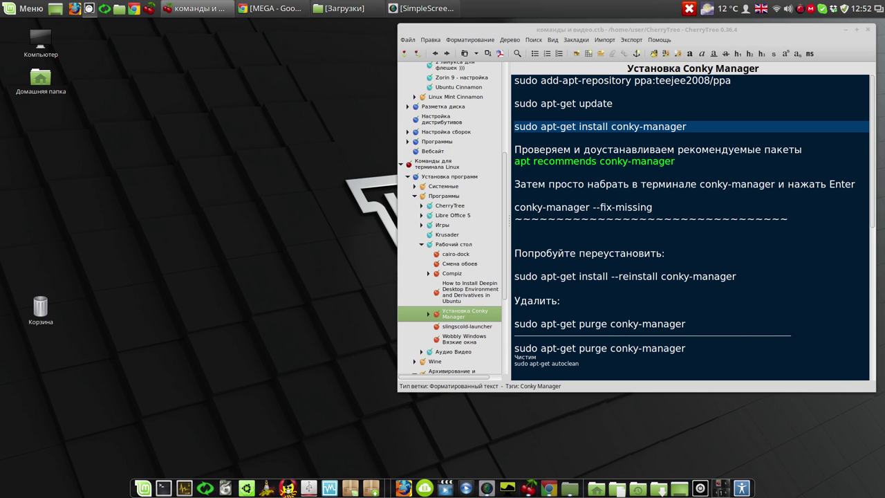
{"action": "left_click_drag", "start_coordinate": [379, 155], "coordinate": [170, 45]}
{"action": "left_click_drag", "start_coordinate": [732, 81], "coordinate": [476, 78]}
{"action": "key", "text": "ctrl+c"}
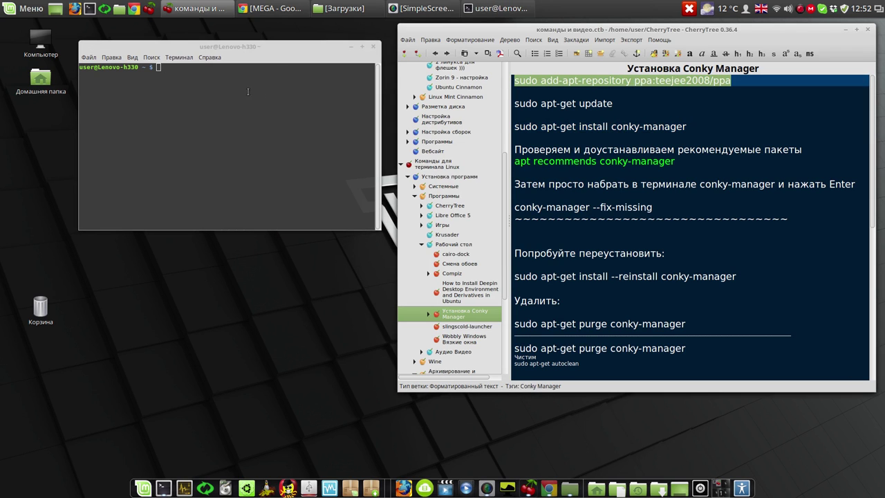
{"action": "key", "text": "alt+Tab"}
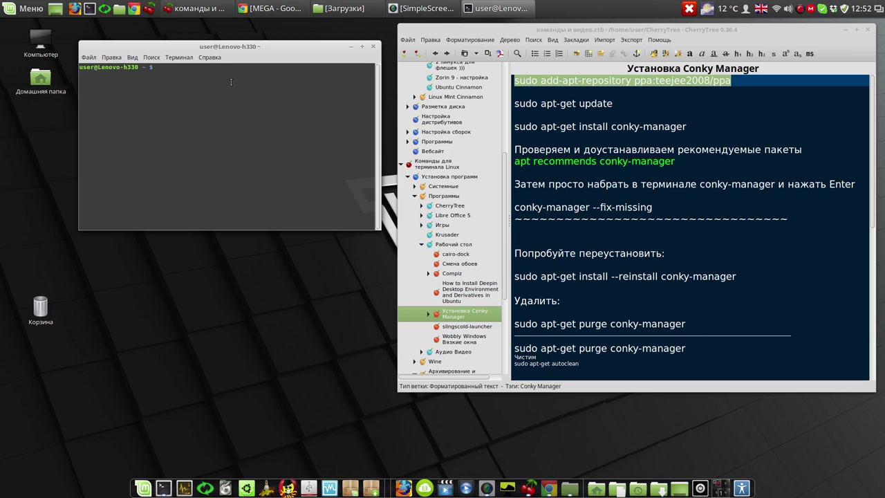
{"action": "key", "text": "ctrl+shift+v"}
{"action": "key", "text": "Return"}
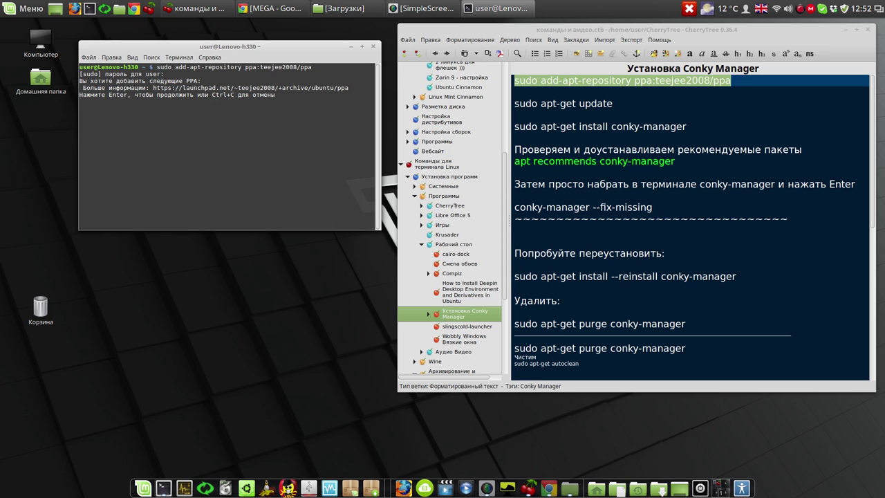
{"action": "key", "text": "Return"}
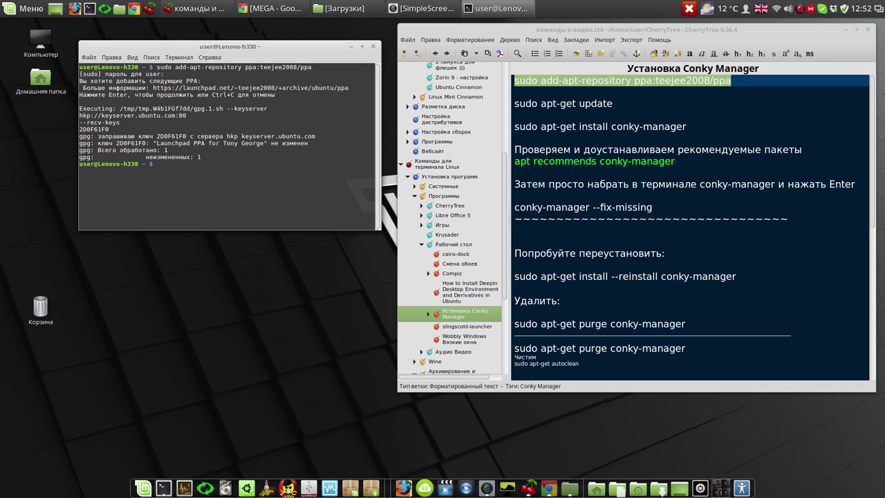
Copy sudo apt-get update from the notes into the terminal and run it to refresh the package lists.
{"action": "left_click_drag", "start_coordinate": [613, 103], "coordinate": [506, 107]}
{"action": "left_click", "coordinate": [224, 174]}
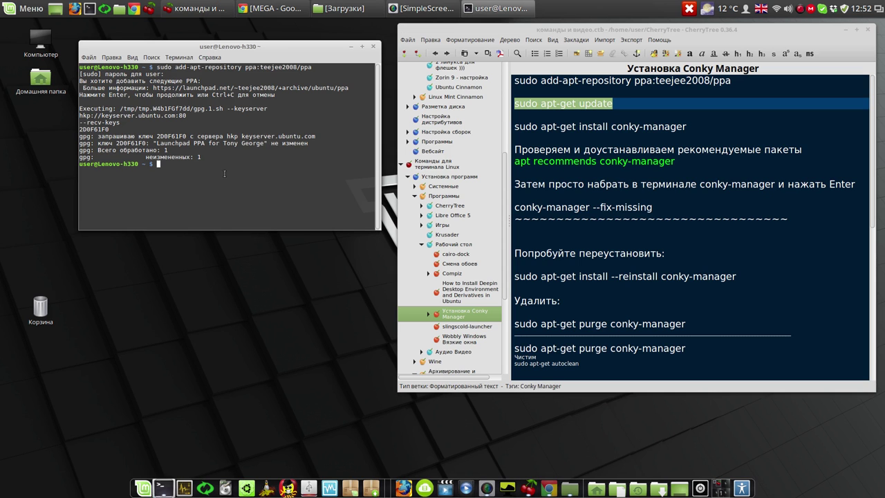
{"action": "middle_click", "coordinate": [227, 177]}
{"action": "key", "text": "Return"}
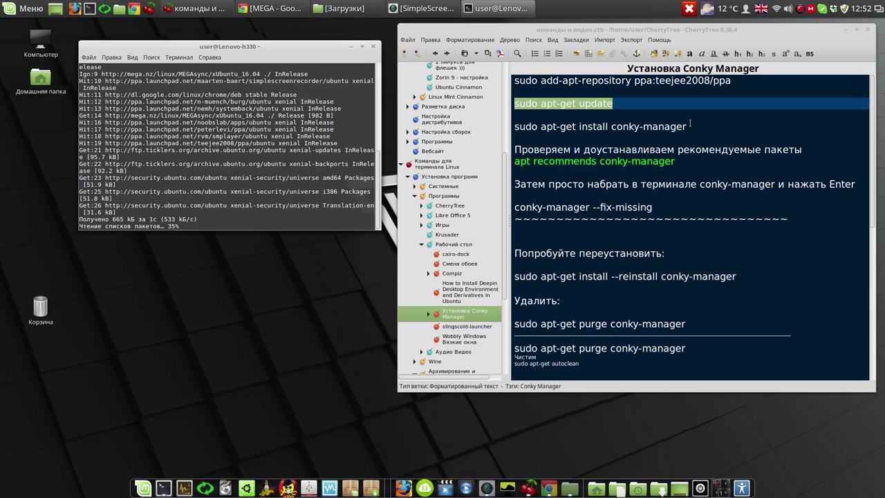
Run sudo apt-get install conky-manager from the notes in the terminal and accept the installation.
{"action": "left_click_drag", "start_coordinate": [688, 126], "coordinate": [512, 128]}
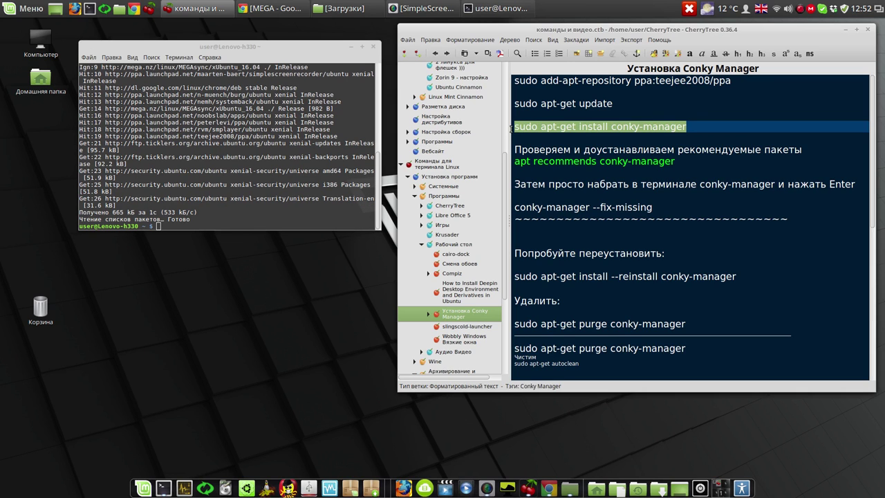
{"action": "left_click", "coordinate": [217, 219]}
{"action": "middle_click", "coordinate": [217, 221]}
{"action": "key", "text": "Return"}
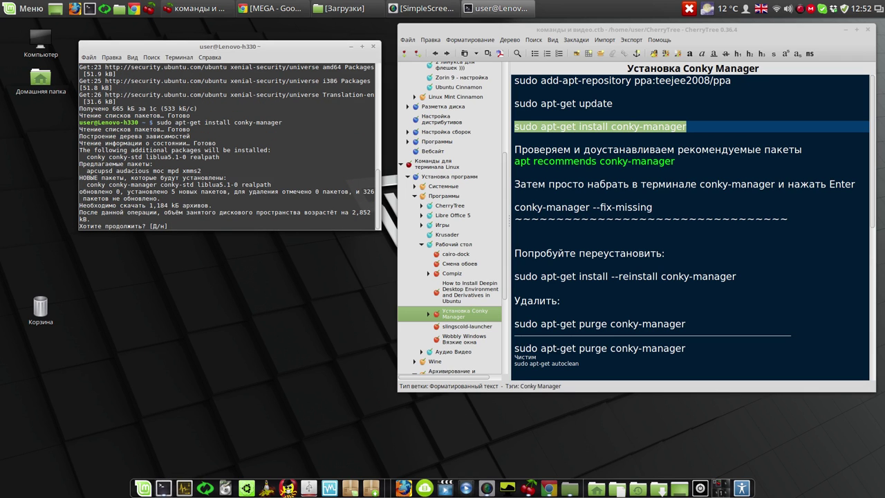
{"action": "key", "text": "Return"}
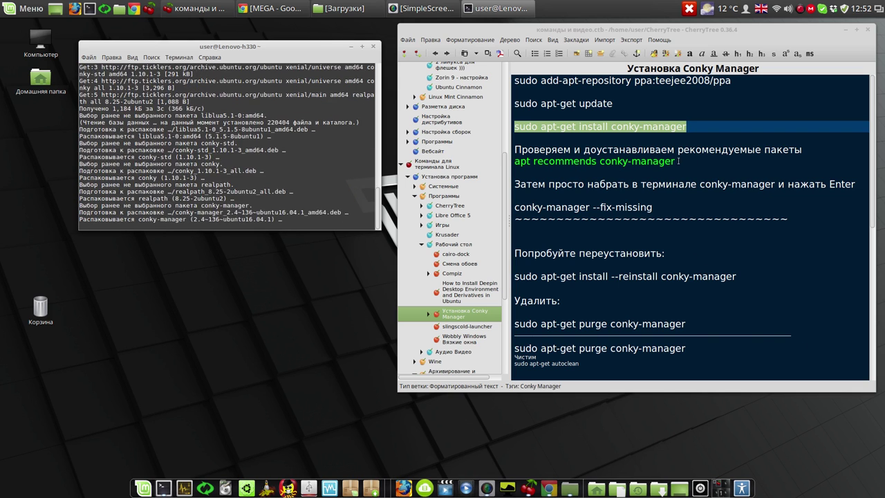
Check for missing recommended packages by running apt recommends conky-manager from the notes, and close the terminal.
{"action": "left_click_drag", "start_coordinate": [681, 163], "coordinate": [514, 162]}
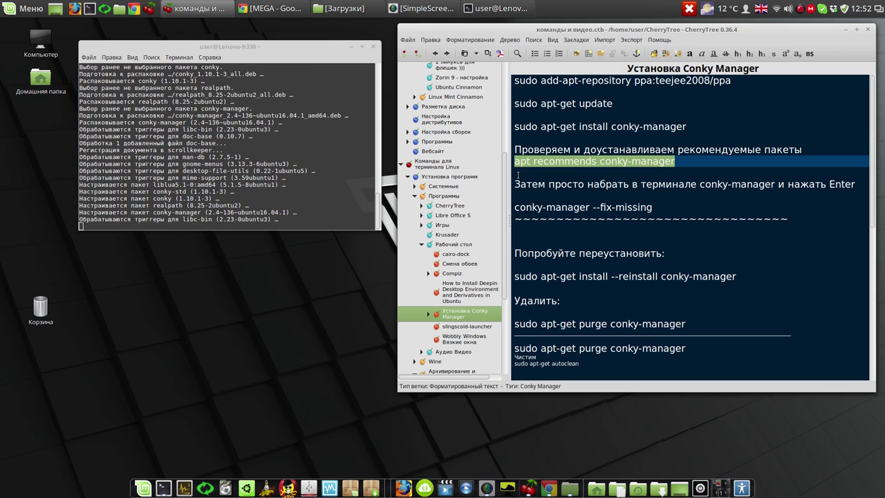
{"action": "key", "text": "ctrl+c"}
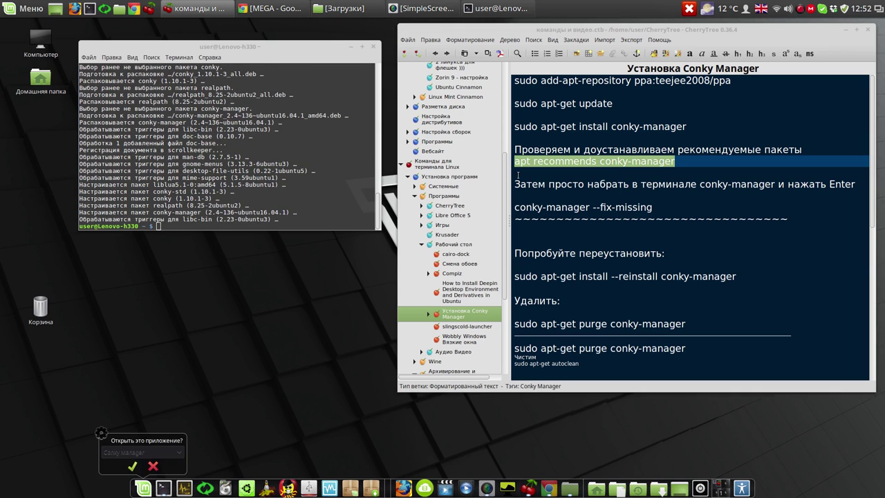
{"action": "left_click", "coordinate": [285, 226]}
{"action": "key", "text": "ctrl+shift+v"}
{"action": "key", "text": "Return"}
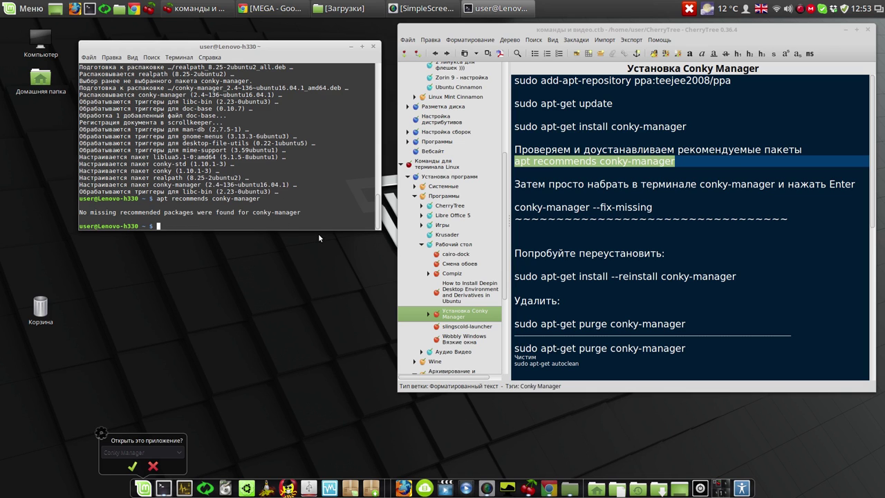
{"action": "left_click", "coordinate": [373, 47]}
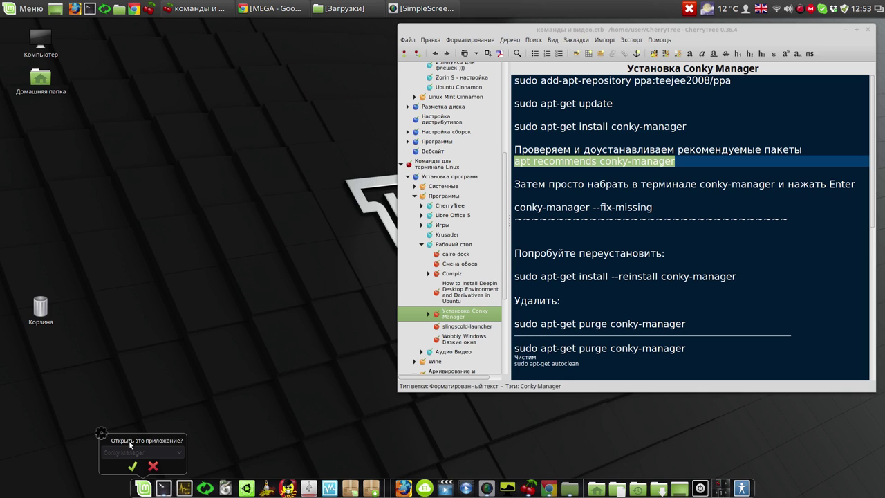
Launch the newly installed Conky Manager, clear the notes window away, and enable the ~/.conky/Gotham/Gotham widget before closing the manager.
{"action": "left_click", "coordinate": [132, 466]}
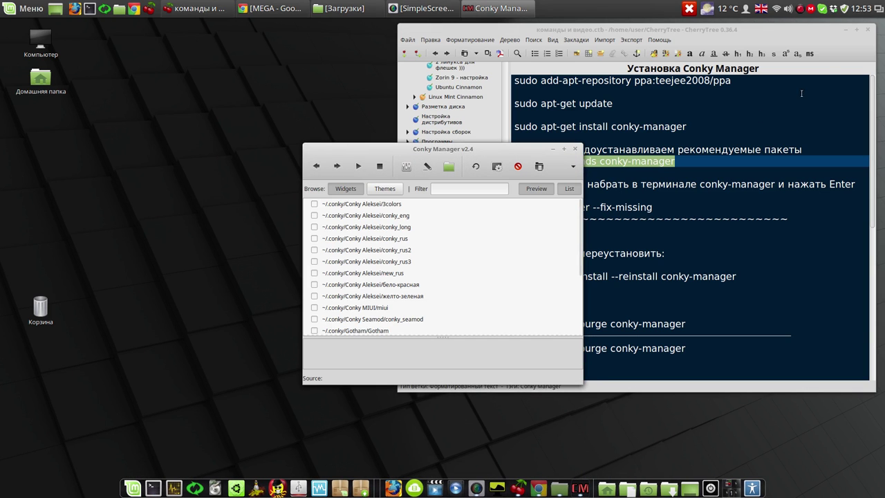
{"action": "left_click", "coordinate": [845, 30]}
{"action": "left_click_drag", "start_coordinate": [492, 148], "coordinate": [361, 81]}
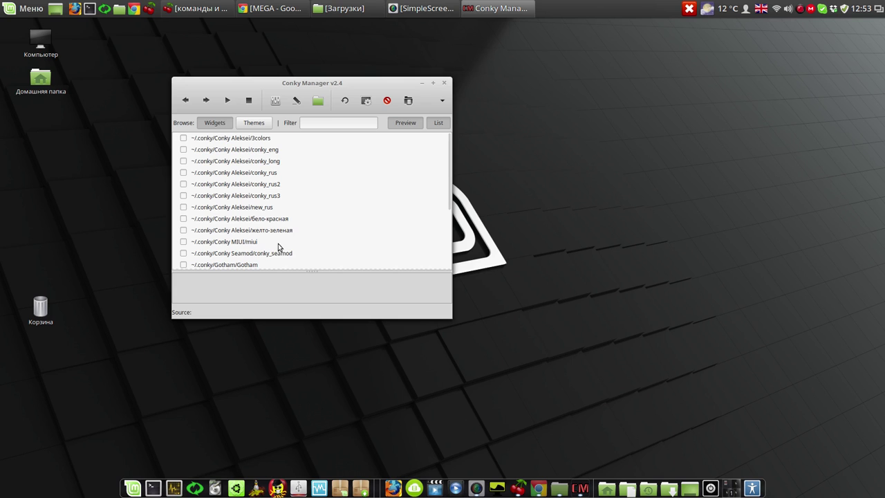
{"action": "scroll", "coordinate": [278, 243], "scroll_direction": "down", "scroll_amount": 1}
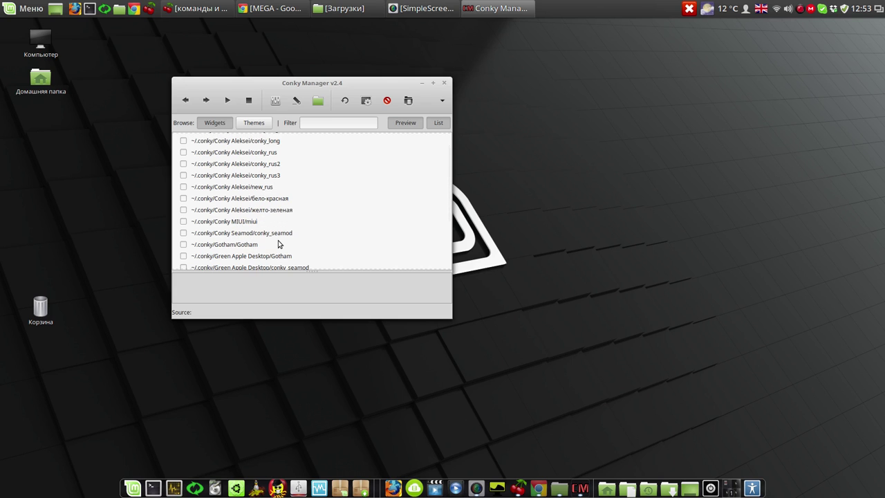
{"action": "left_click", "coordinate": [184, 244]}
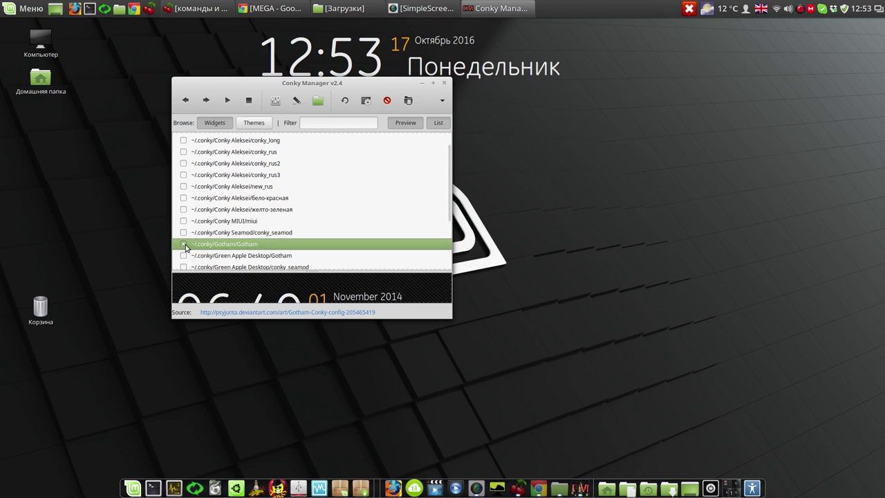
{"action": "left_click", "coordinate": [444, 84]}
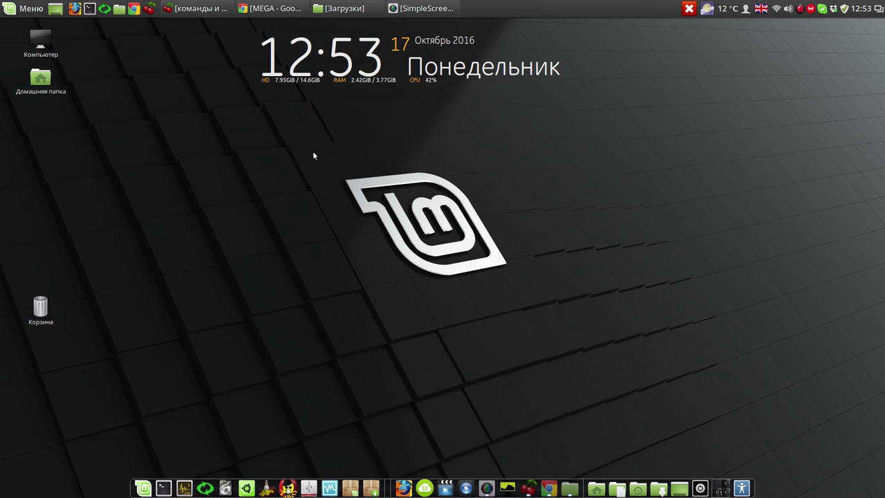
Switch to Chrome, load the bookmarked AR site and follow its MEGA download link for the Conky system widget.
{"action": "mouse_move", "coordinate": [279, 10]}
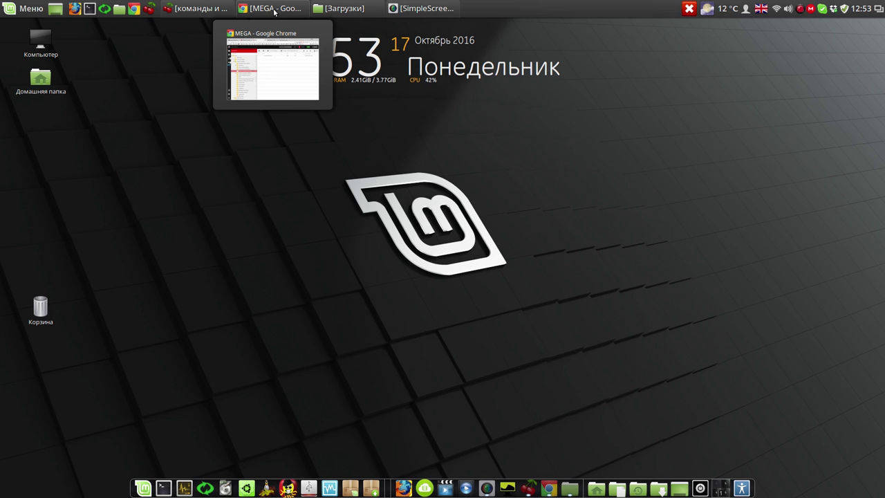
{"action": "left_click", "coordinate": [275, 10]}
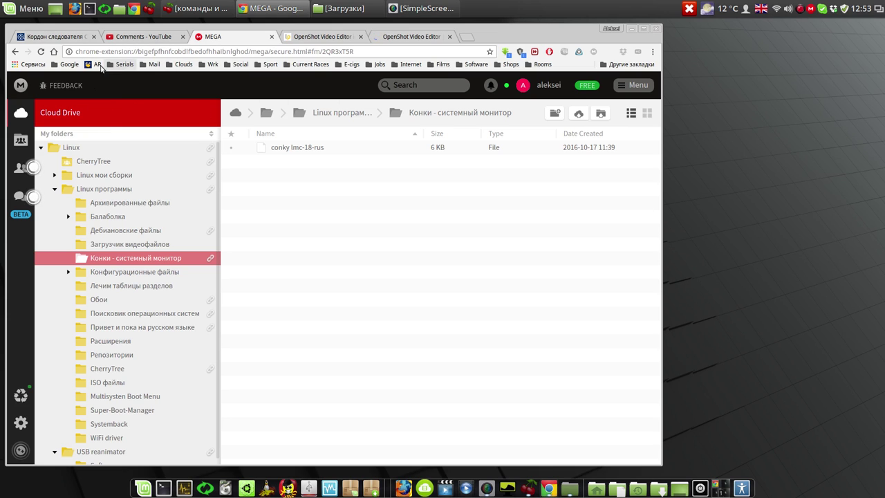
{"action": "left_click", "coordinate": [92, 65]}
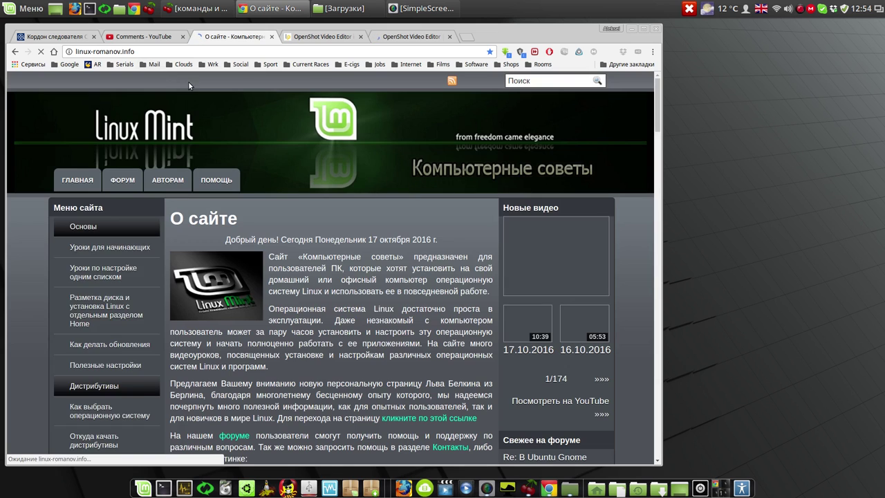
{"action": "scroll", "coordinate": [260, 236], "scroll_direction": "down", "scroll_amount": 3}
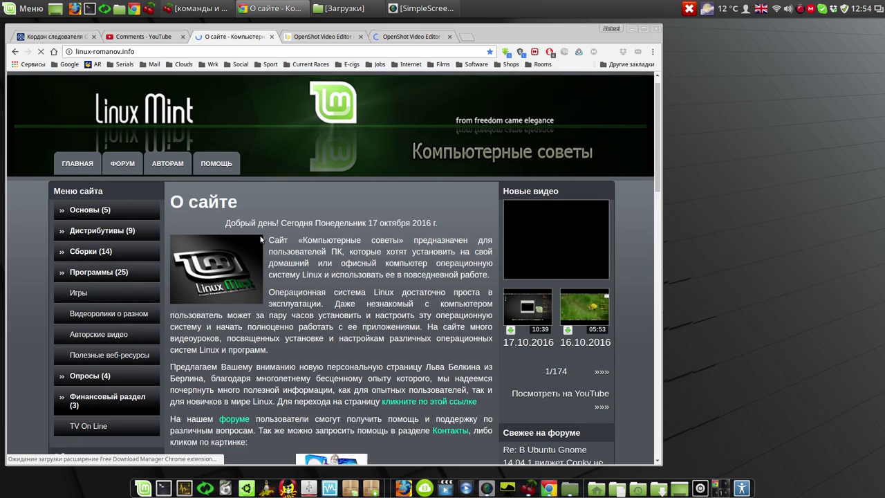
{"action": "scroll", "coordinate": [260, 237], "scroll_direction": "down", "scroll_amount": 3}
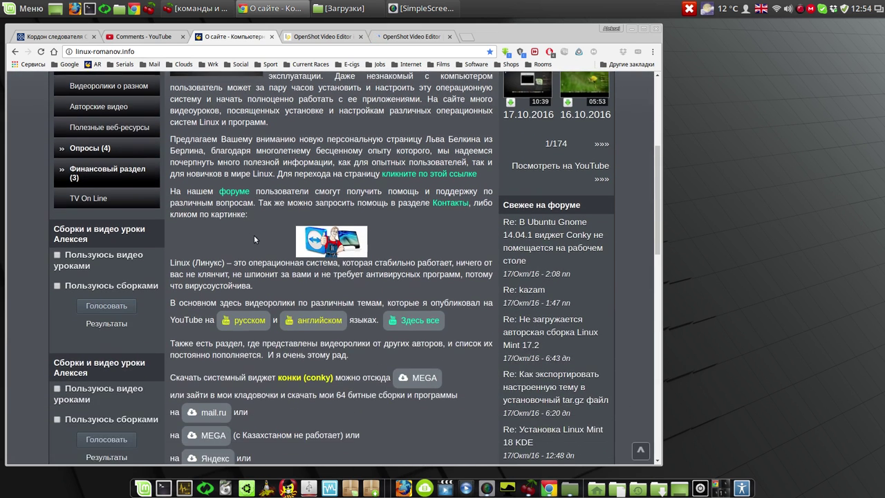
{"action": "scroll", "coordinate": [339, 300], "scroll_direction": "down", "scroll_amount": 1}
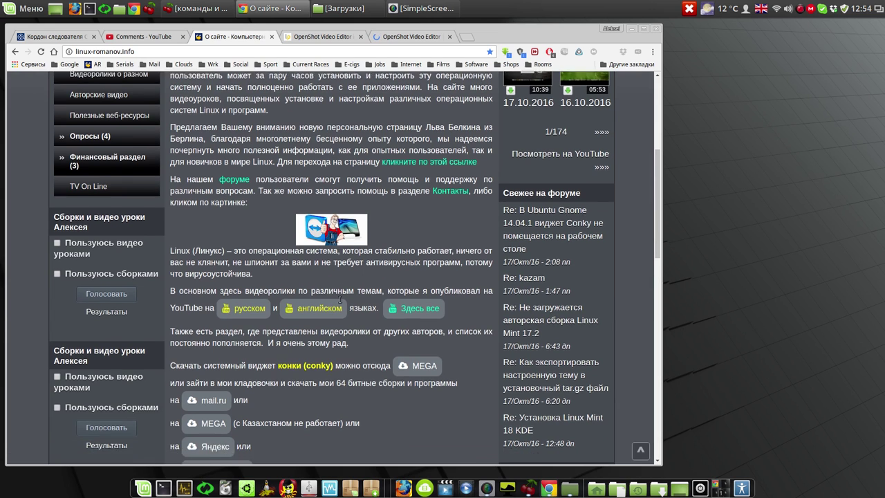
{"action": "left_click_drag", "start_coordinate": [172, 329], "coordinate": [459, 328]}
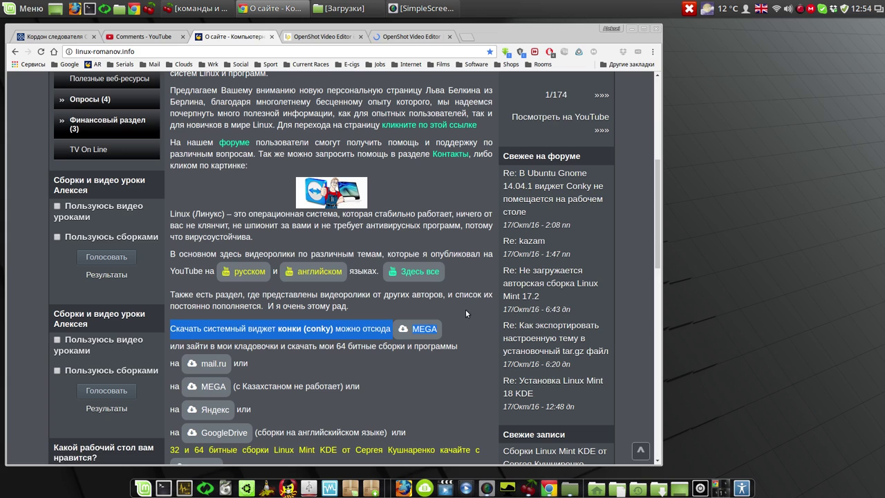
{"action": "left_click", "coordinate": [466, 309]}
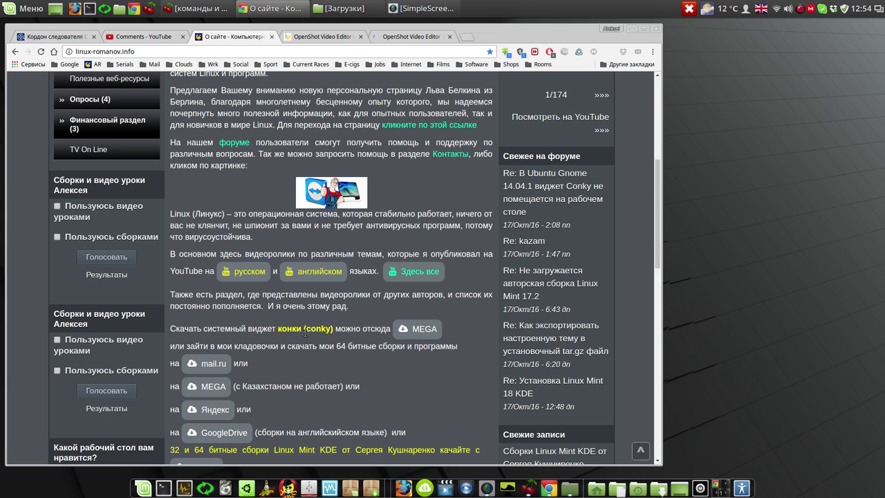
{"action": "left_click", "coordinate": [415, 331]}
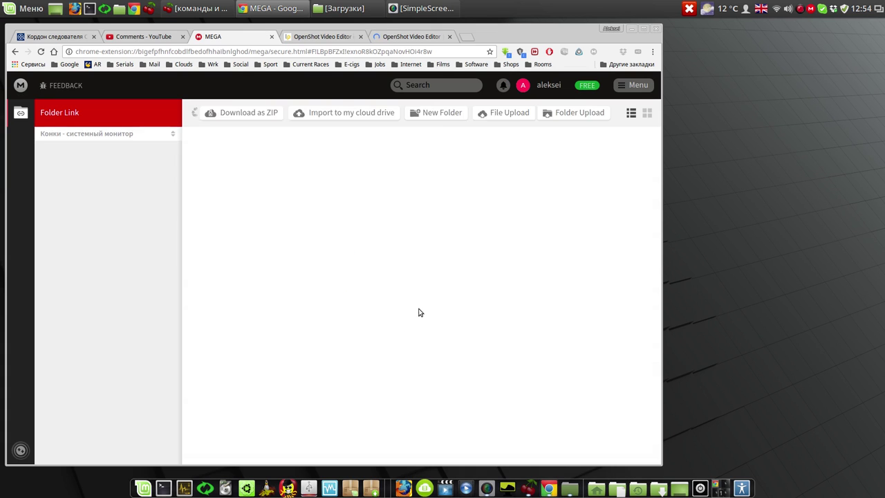
Download conky lmc-18-rus from the MEGA folder as a standard download, save it in Загрузки, and minimize the browser.
{"action": "left_click", "coordinate": [285, 150]}
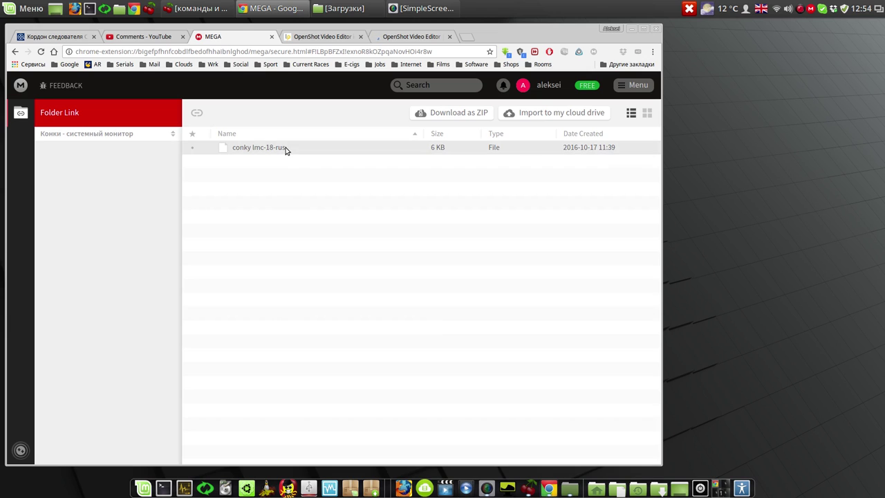
{"action": "right_click", "coordinate": [285, 150]}
{"action": "mouse_move", "coordinate": [325, 186]}
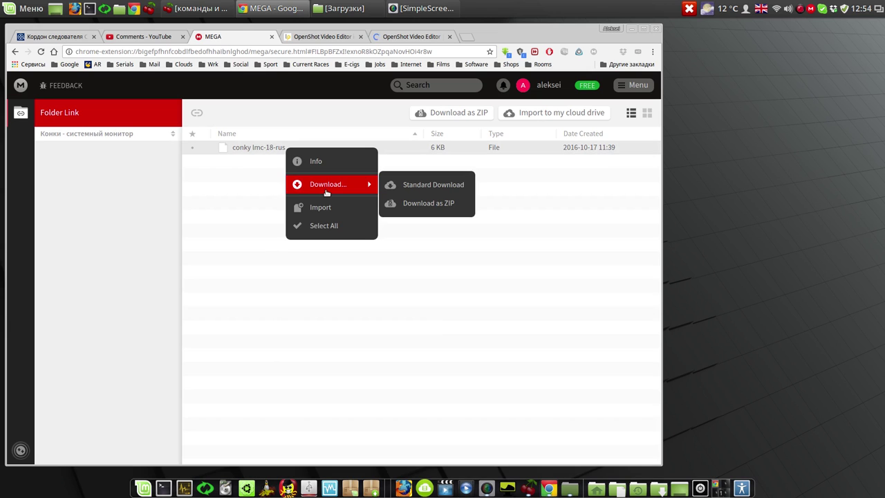
{"action": "left_click", "coordinate": [431, 187]}
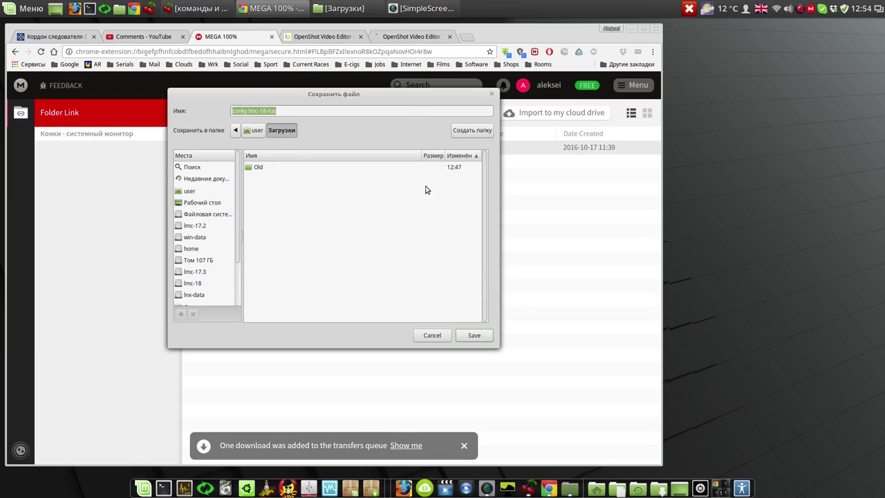
{"action": "left_click", "coordinate": [475, 336]}
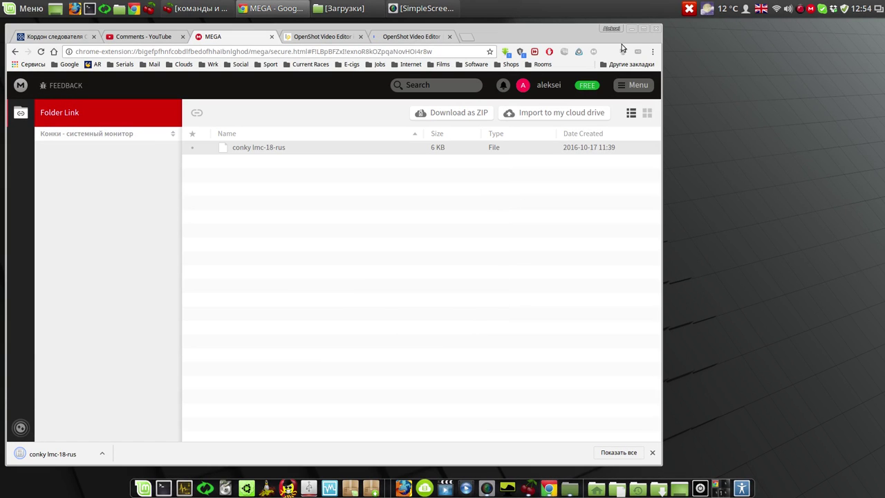
{"action": "left_click", "coordinate": [633, 31]}
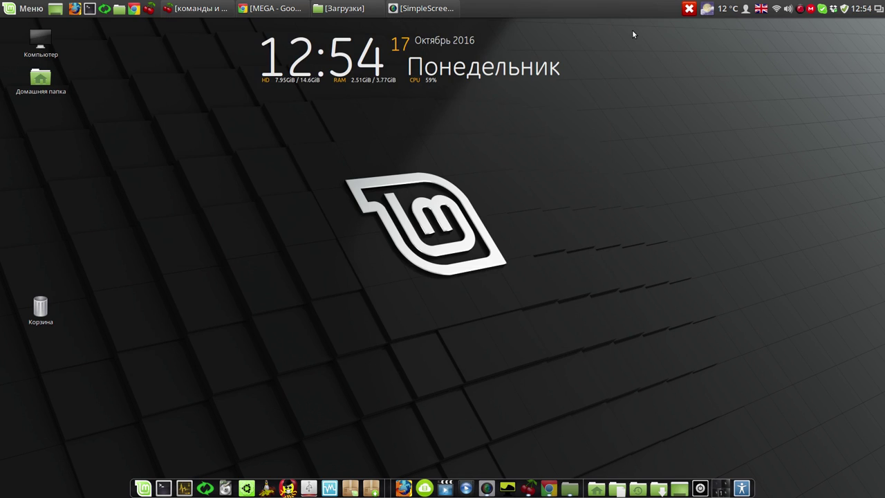
Copy the downloaded conky lmc-18-rus file from the Загрузки folder.
{"action": "left_click", "coordinate": [358, 12]}
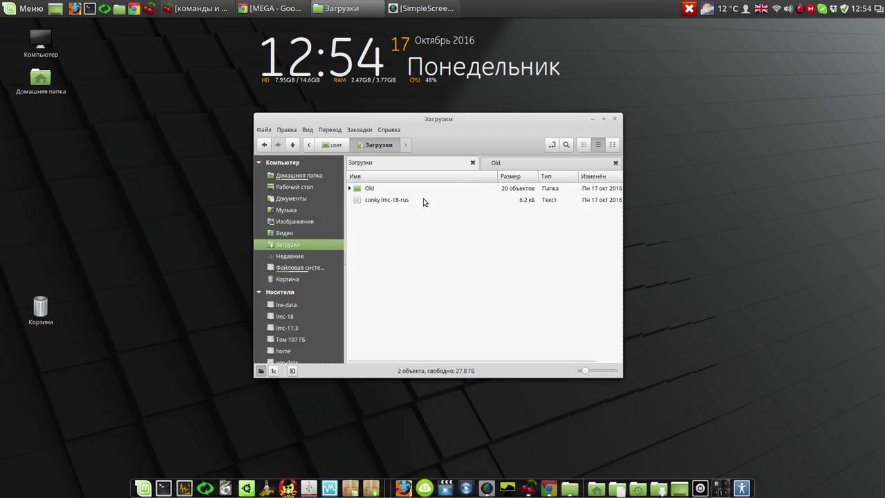
{"action": "left_click", "coordinate": [403, 200]}
{"action": "right_click", "coordinate": [403, 202]}
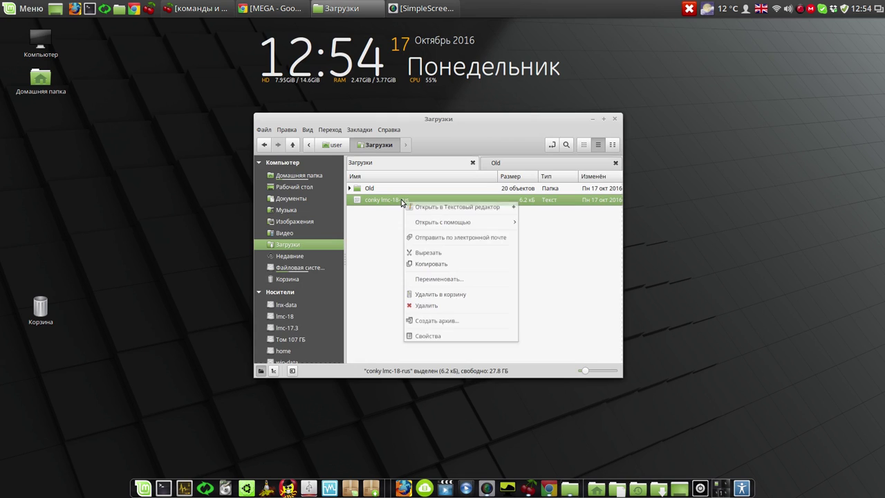
{"action": "left_click", "coordinate": [437, 268]}
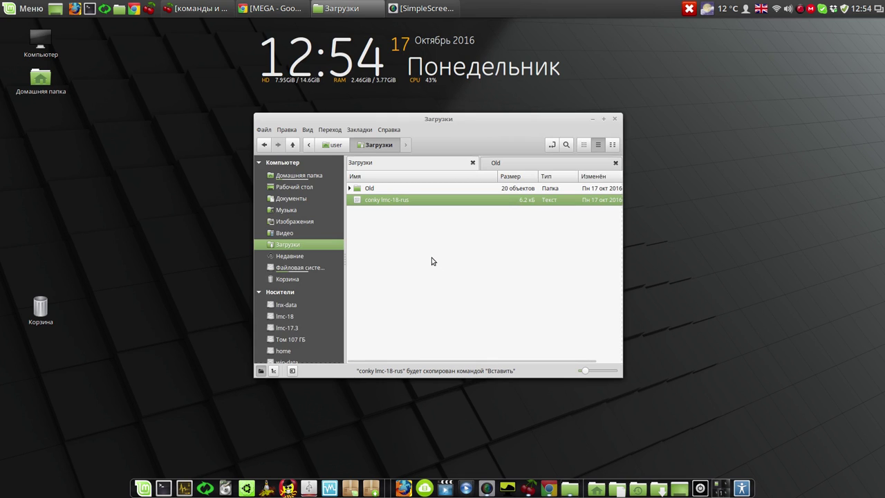
Reopen the Загрузки folder as root, entering the account password to authenticate.
{"action": "left_click", "coordinate": [432, 262]}
{"action": "right_click", "coordinate": [426, 247]}
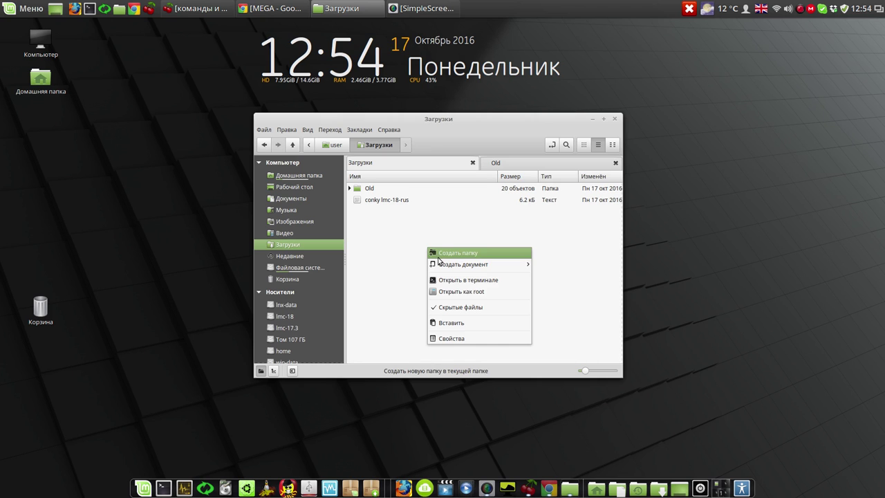
{"action": "left_click", "coordinate": [462, 291]}
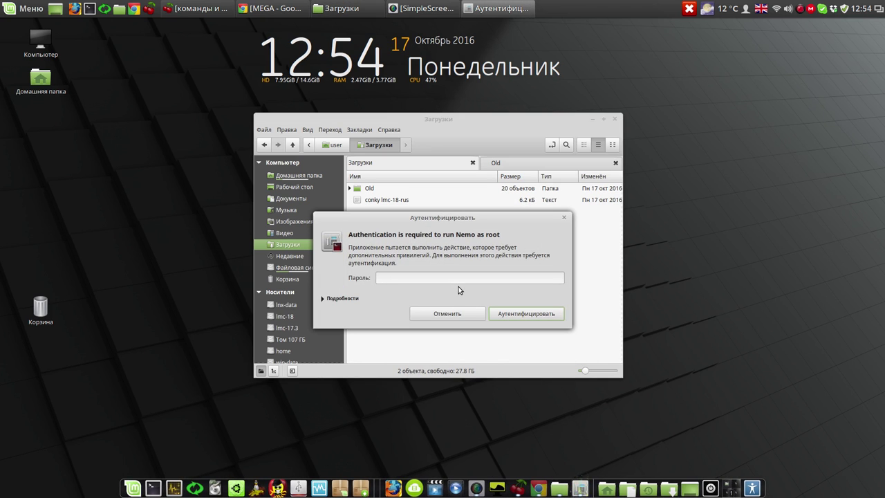
{"action": "type", "text": "1"}
{"action": "left_click", "coordinate": [512, 313]}
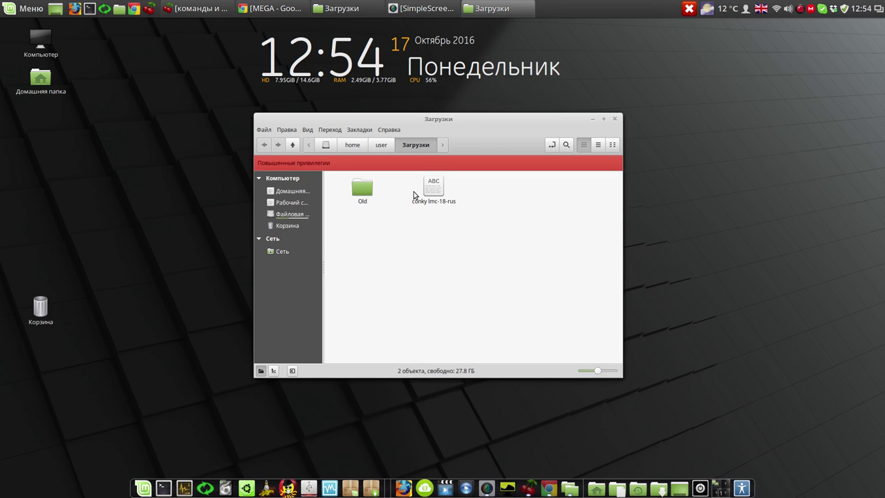
Go to the hidden .conky folder in the user's home directory and permanently delete the Conky folder named after a person.
{"action": "left_click", "coordinate": [291, 193]}
{"action": "scroll", "coordinate": [458, 304], "scroll_direction": "down", "scroll_amount": 2}
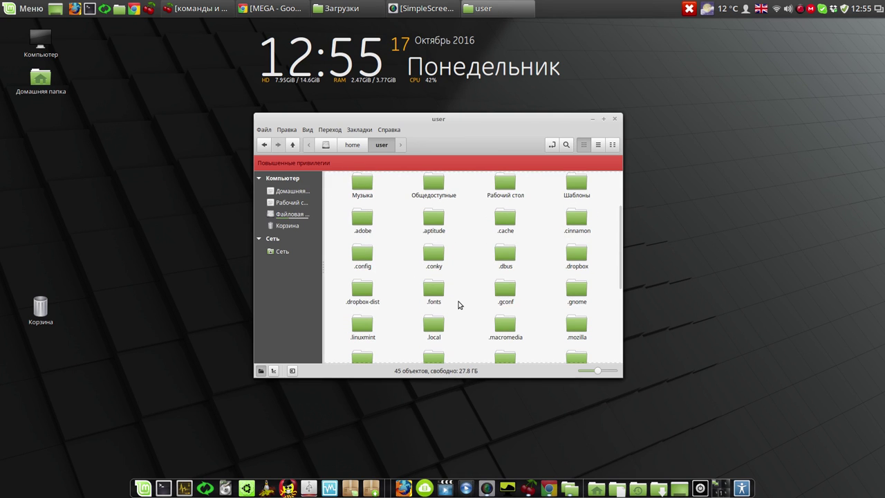
{"action": "double_click", "coordinate": [434, 257]}
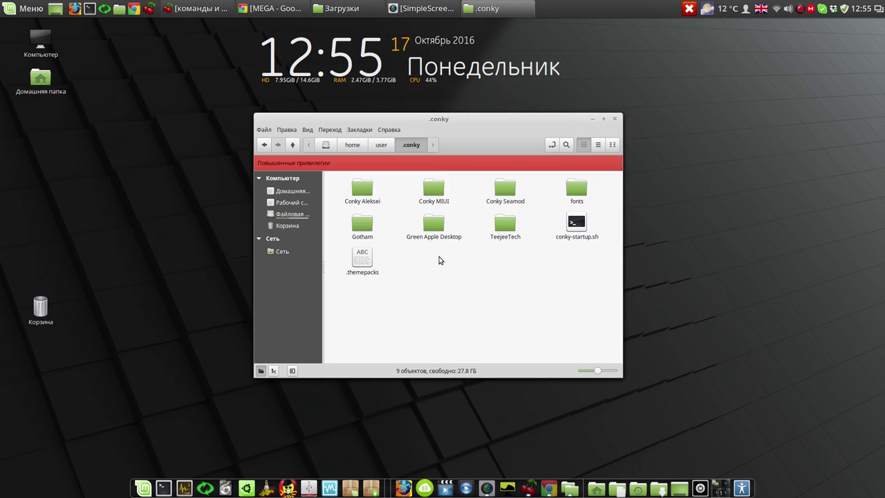
{"action": "right_click", "coordinate": [366, 190]}
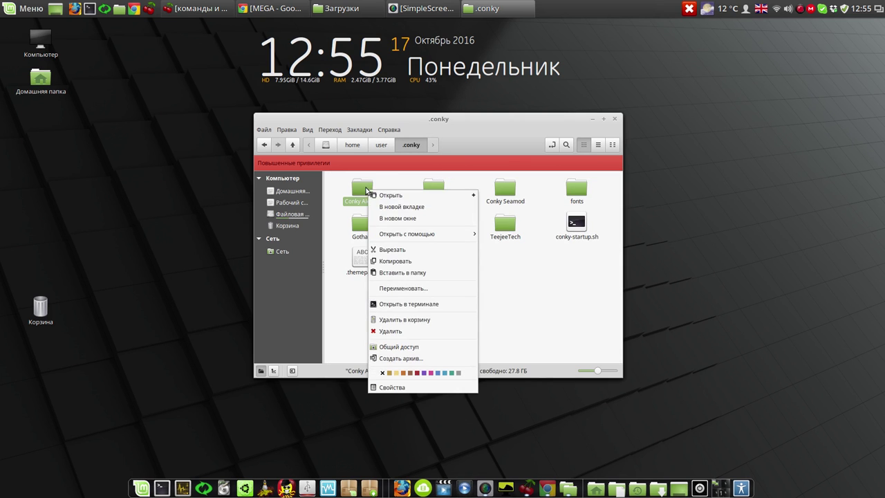
{"action": "left_click", "coordinate": [406, 331]}
{"action": "left_click", "coordinate": [484, 281]}
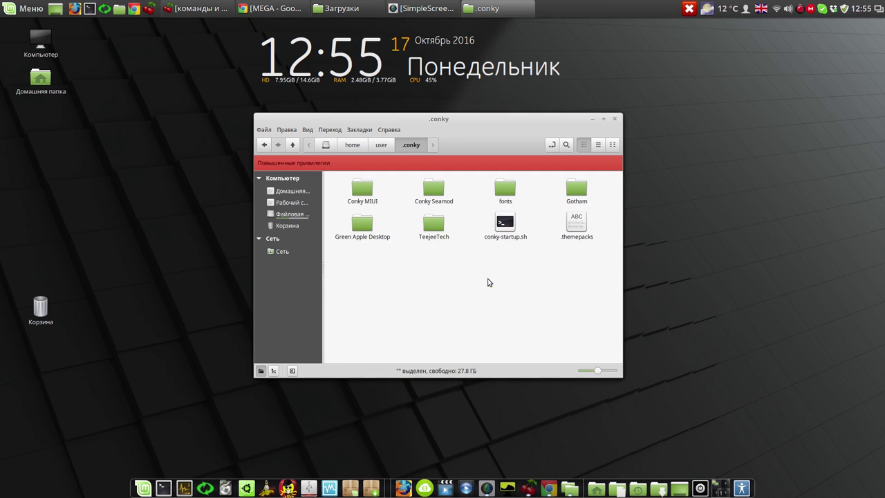
Paste conky lmc-18-rus into the .conky folder and minimize both file manager windows.
{"action": "right_click", "coordinate": [434, 275]}
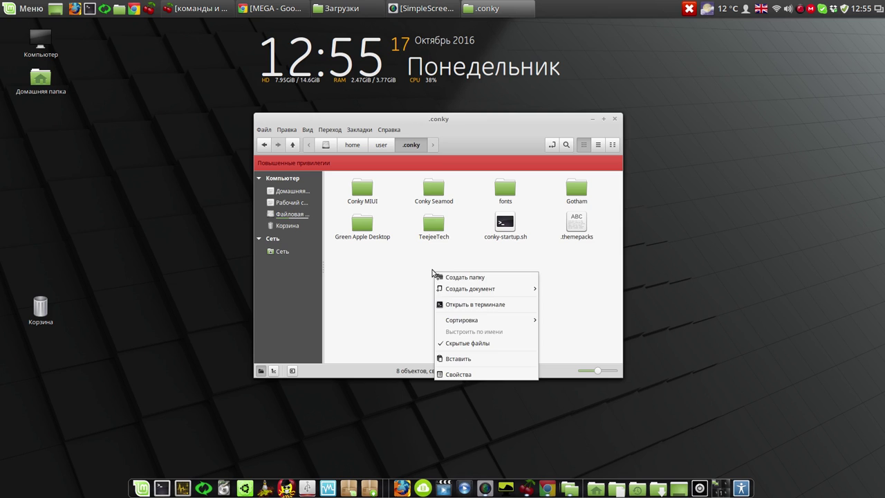
{"action": "left_click", "coordinate": [456, 357]}
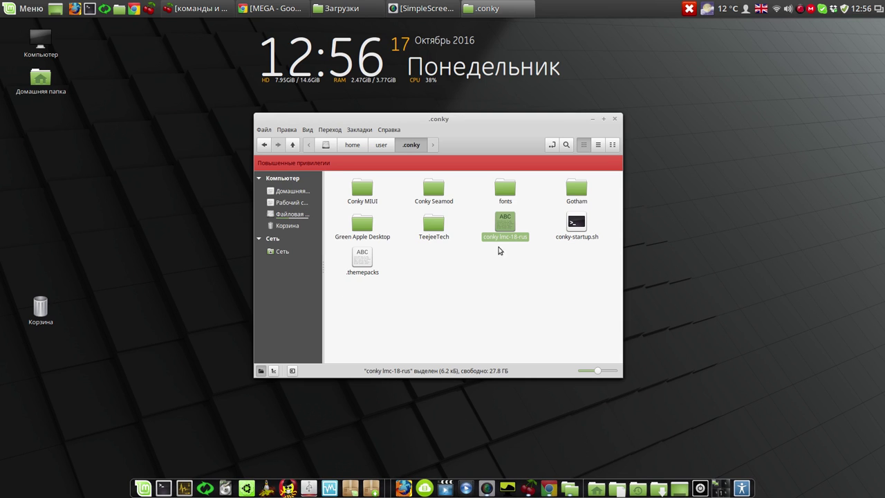
{"action": "left_click", "coordinate": [593, 122]}
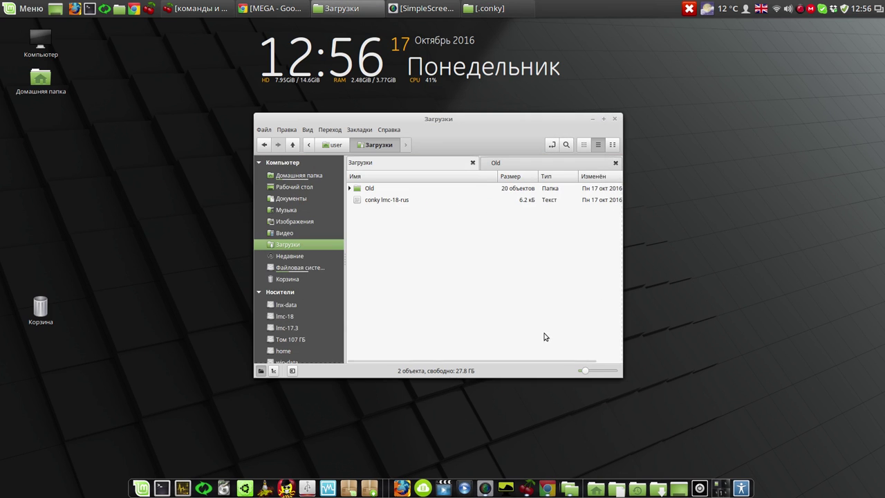
{"action": "left_click", "coordinate": [593, 120]}
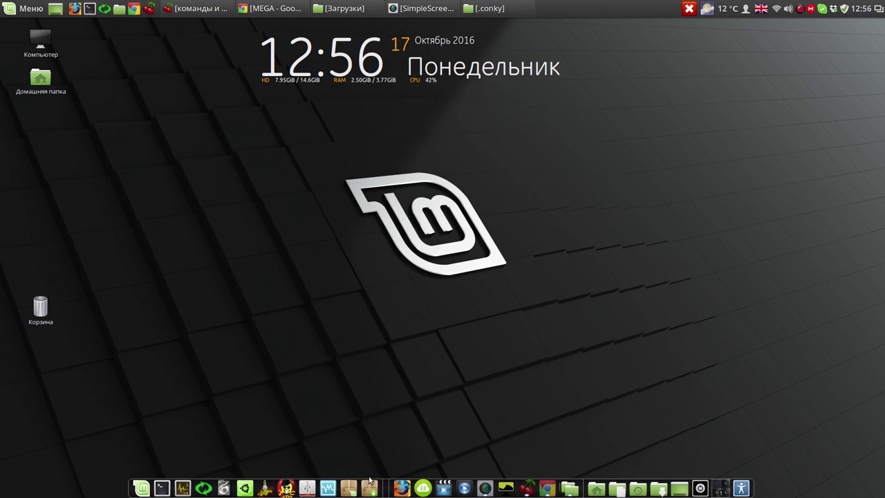
Launch Conky Manager, disable the ~/.conky/Gotham/Gotham widget and enable ~/.conky/conky lmc-18-rus instead.
{"action": "left_click", "coordinate": [28, 9]}
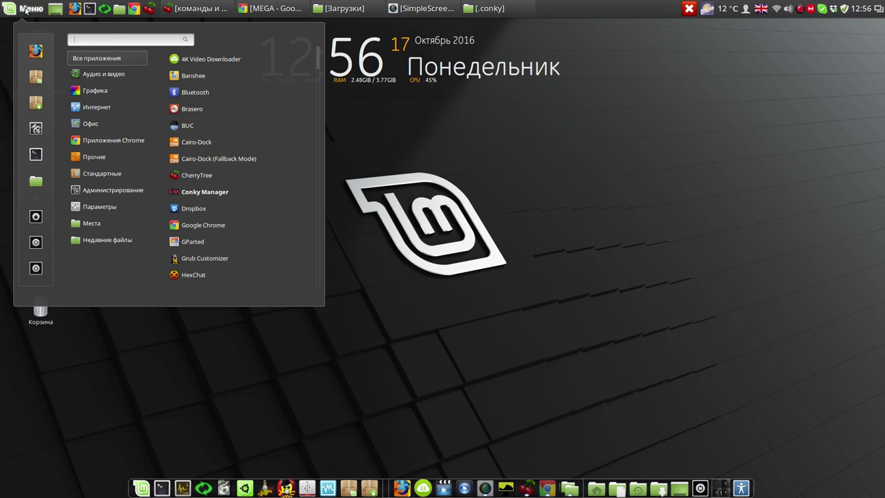
{"action": "left_click", "coordinate": [222, 191]}
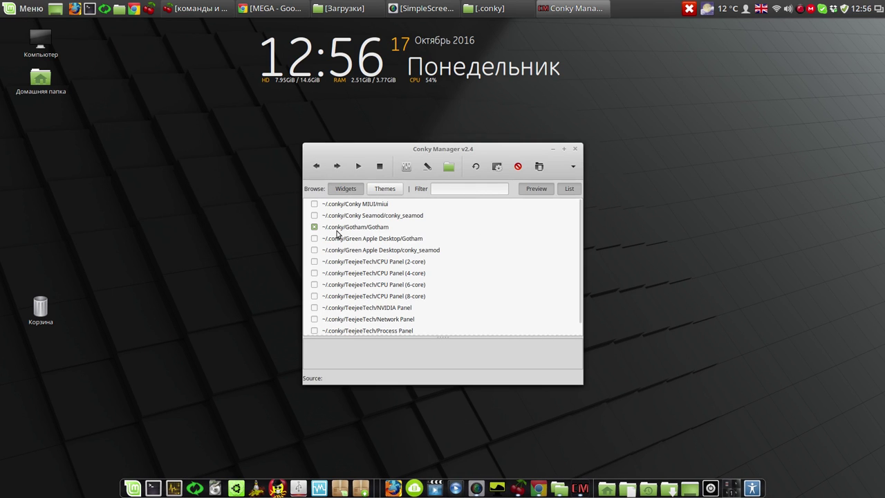
{"action": "left_click", "coordinate": [314, 227]}
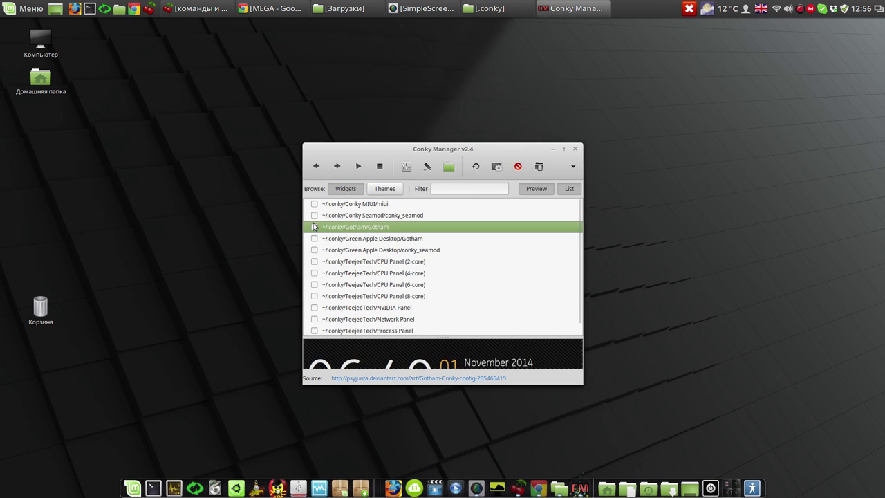
{"action": "scroll", "coordinate": [444, 257], "scroll_direction": "down", "scroll_amount": 1}
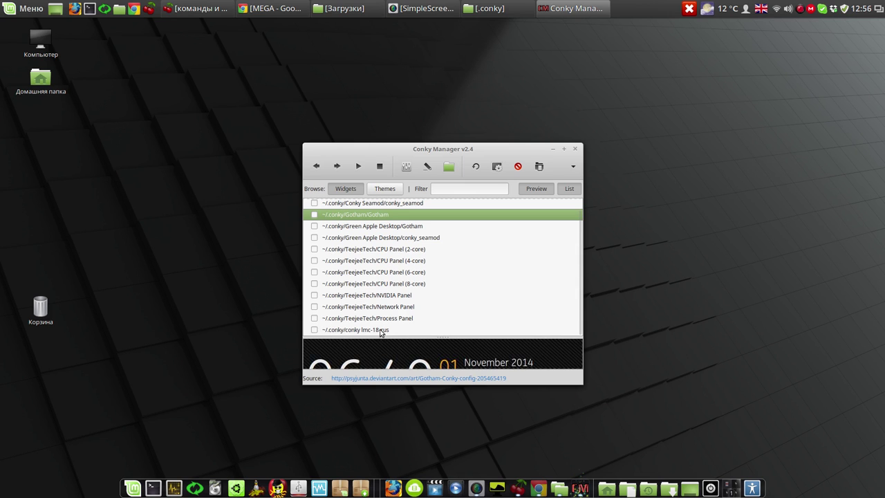
{"action": "left_click", "coordinate": [314, 330]}
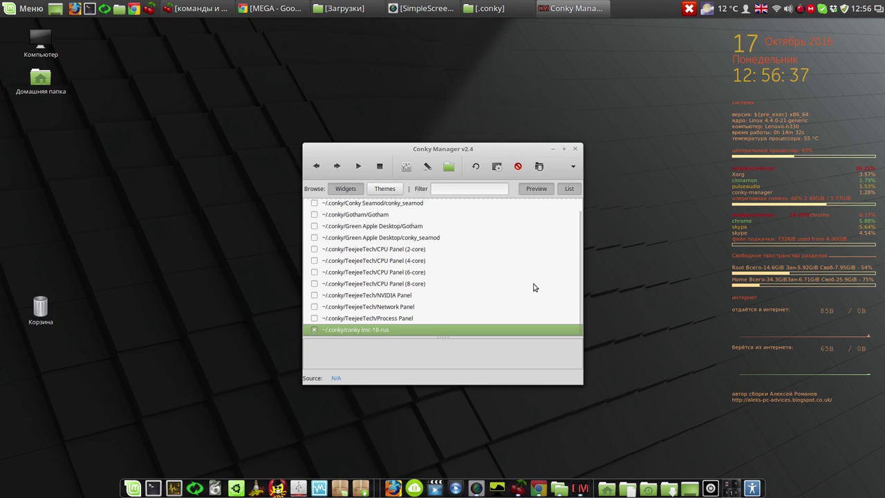
{"action": "scroll", "coordinate": [532, 278], "scroll_direction": "up", "scroll_amount": 1}
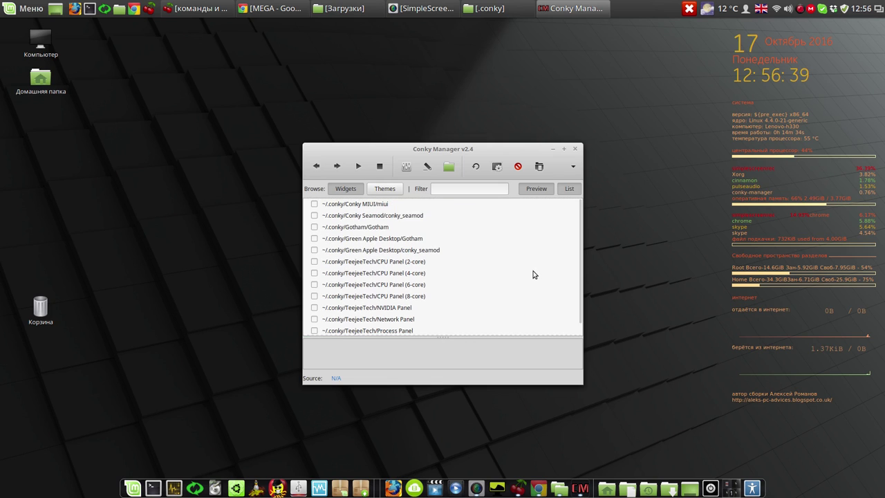
{"action": "scroll", "coordinate": [440, 247], "scroll_direction": "down", "scroll_amount": 1}
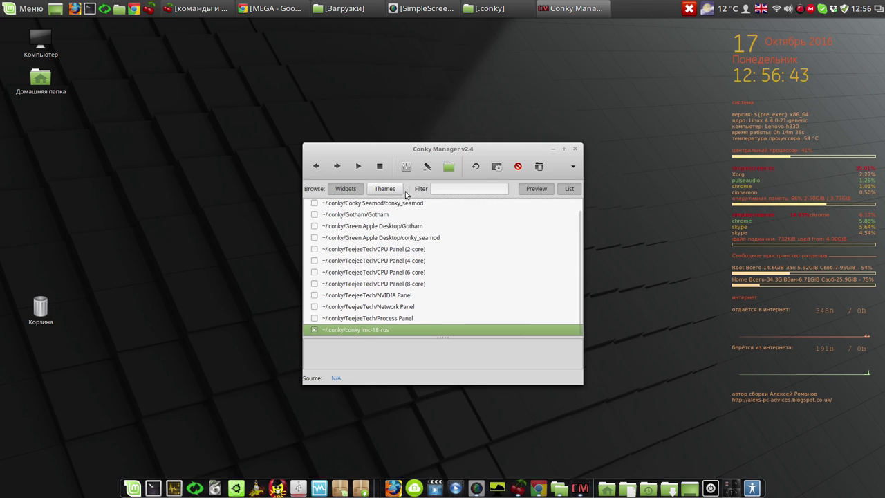
Edit the conky lmc-18-rus widget's location, set its alignment to Bottom Right and apply the change.
{"action": "left_click", "coordinate": [406, 167]}
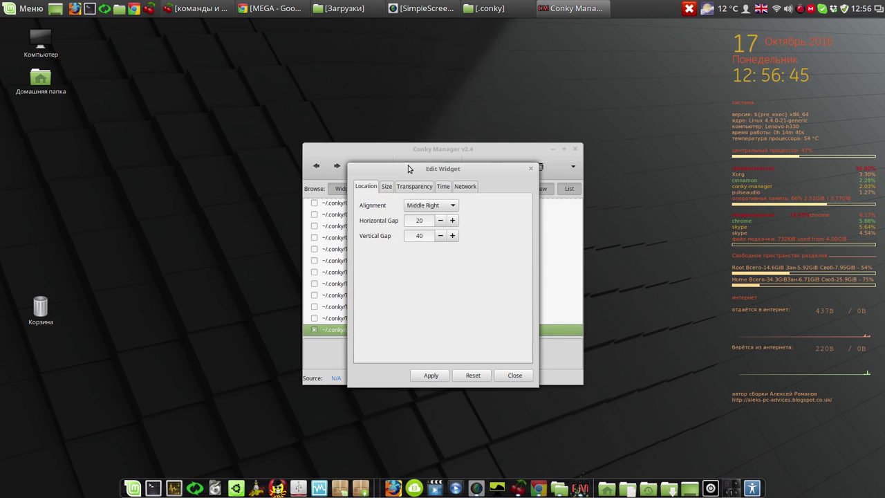
{"action": "left_click", "coordinate": [453, 206]}
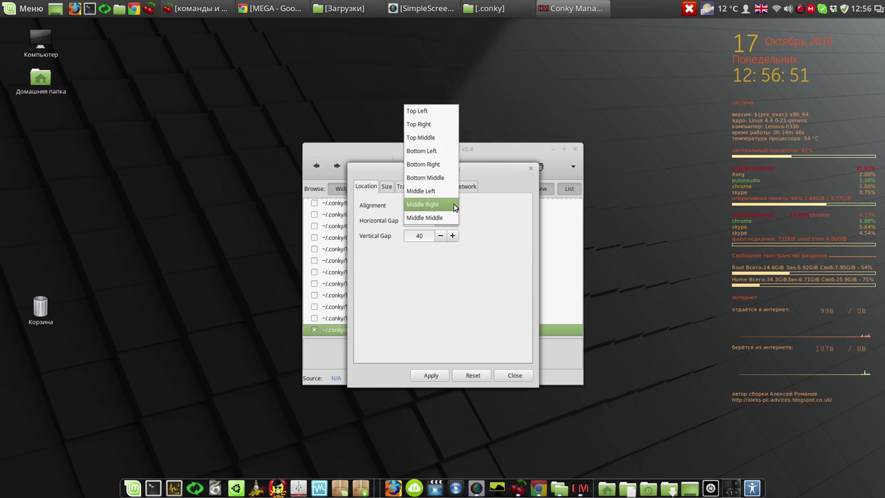
{"action": "left_click", "coordinate": [440, 164]}
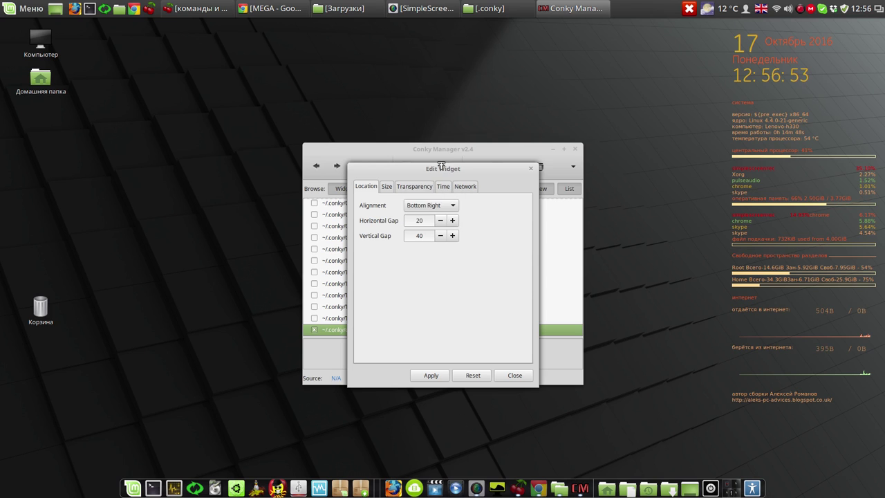
{"action": "left_click", "coordinate": [437, 376]}
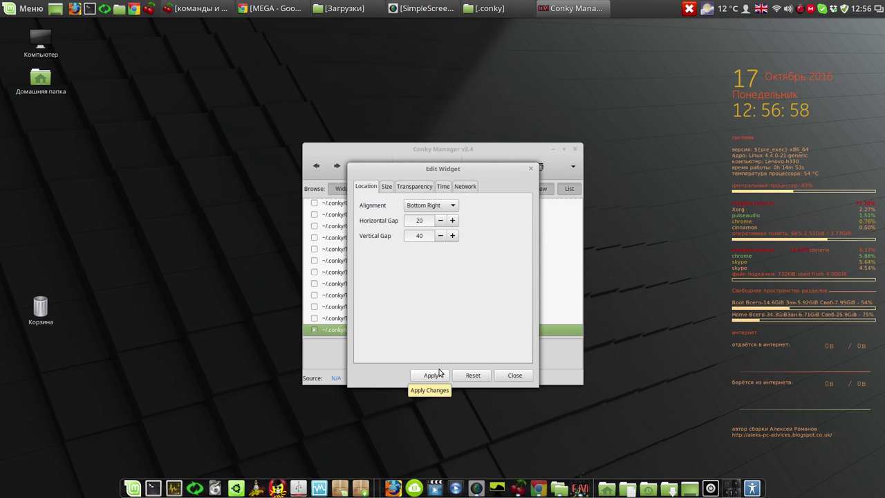
Review the widget's size, transparency and time settings, then set its network interface to the WiFi preset wlan0 and apply it.
{"action": "left_click", "coordinate": [389, 188]}
{"action": "left_click", "coordinate": [414, 187]}
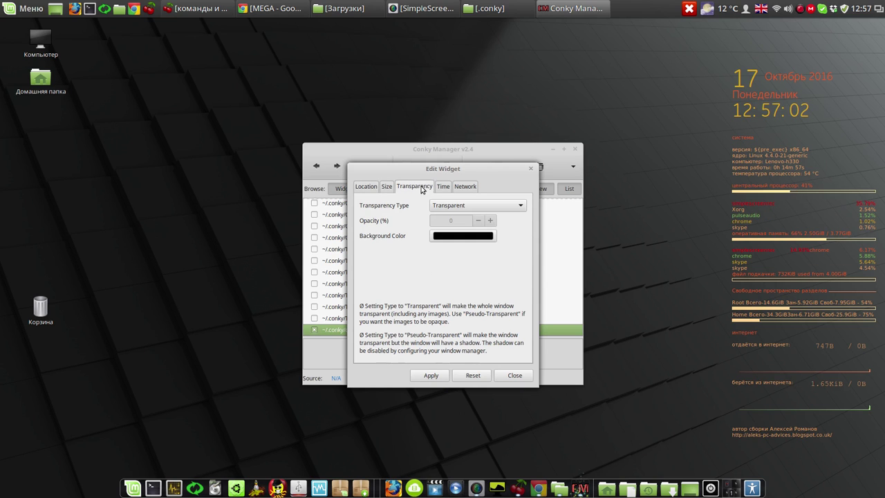
{"action": "left_click", "coordinate": [443, 188]}
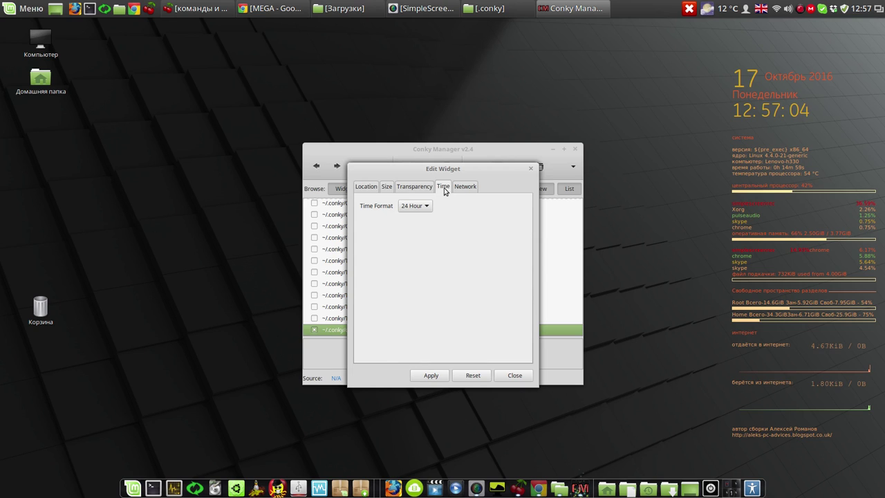
{"action": "left_click", "coordinate": [464, 187]}
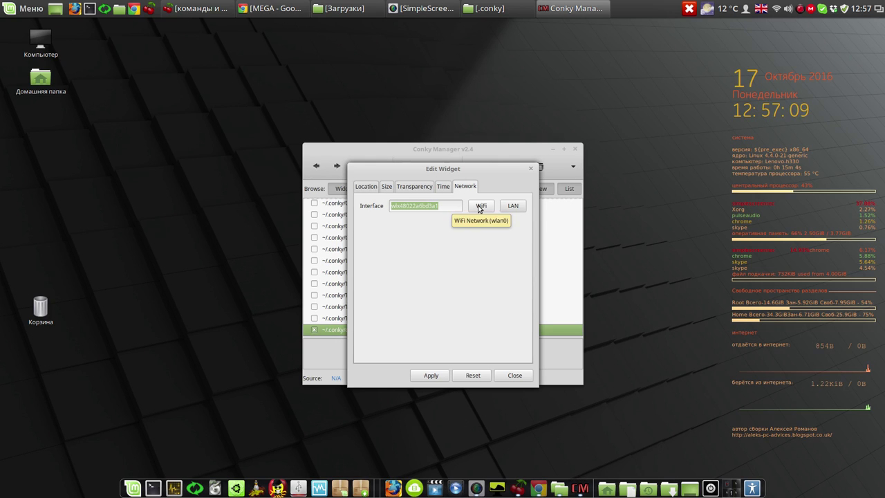
{"action": "left_click", "coordinate": [478, 207]}
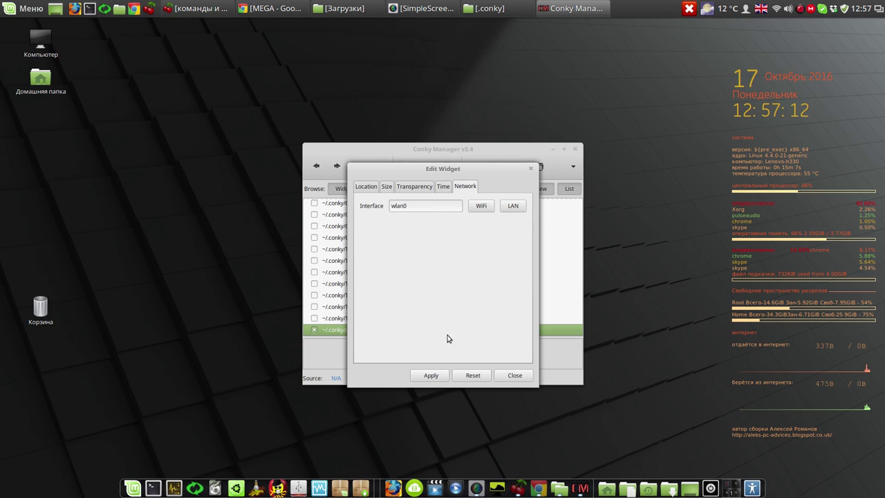
{"action": "left_click", "coordinate": [427, 374]}
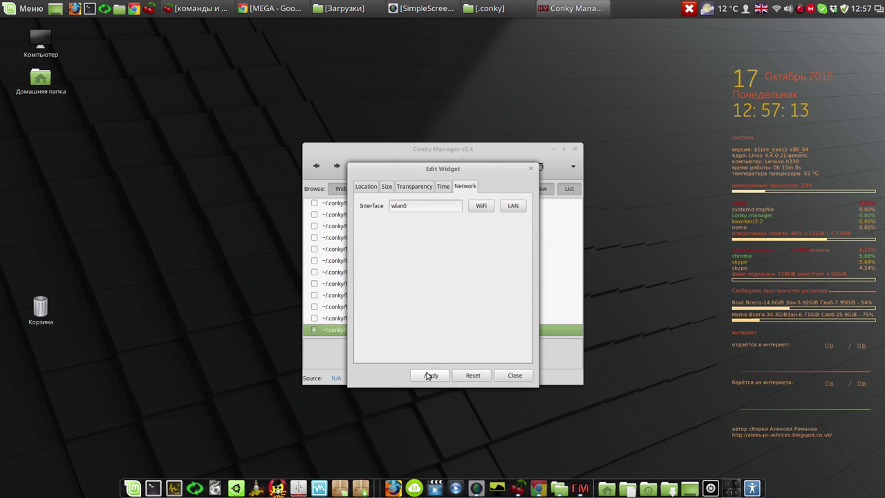
Minimize Conky Manager, run iwconfig in a new terminal and copy the name of the wireless interface from its output.
{"action": "left_click", "coordinate": [552, 149]}
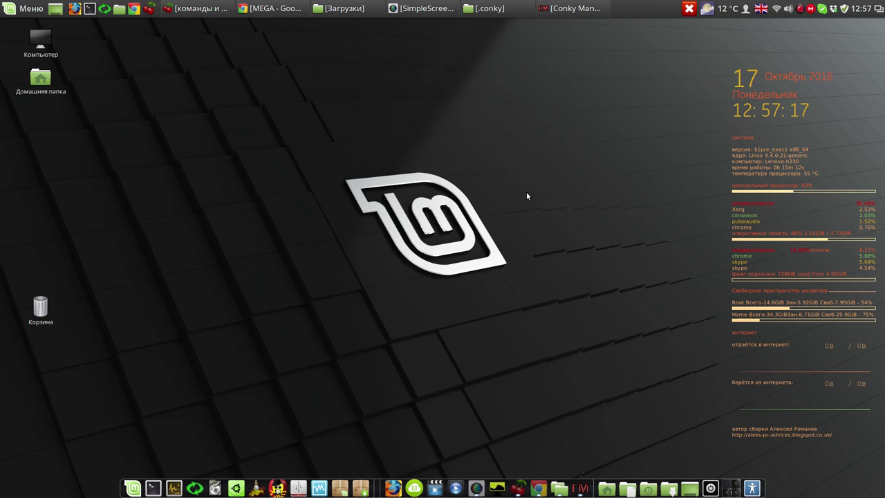
{"action": "left_click", "coordinate": [90, 8]}
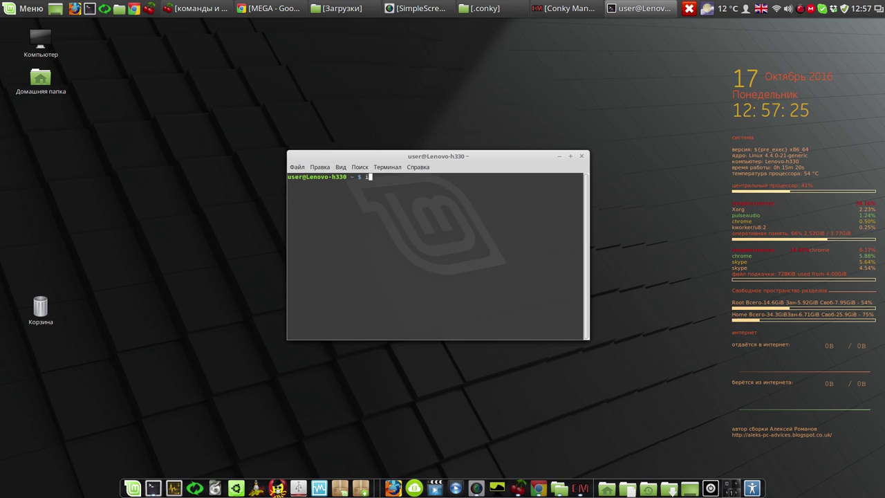
{"action": "type", "text": "config"}
{"action": "key", "text": "Return"}
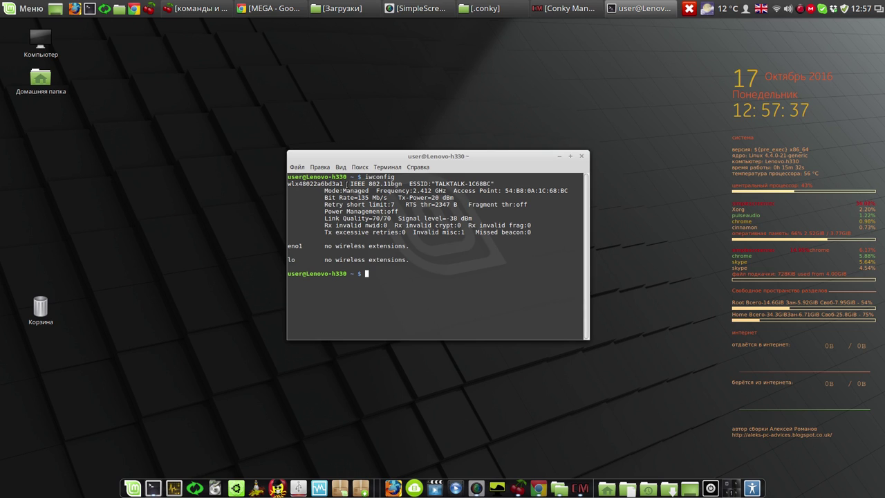
{"action": "left_click_drag", "start_coordinate": [341, 183], "coordinate": [289, 184]}
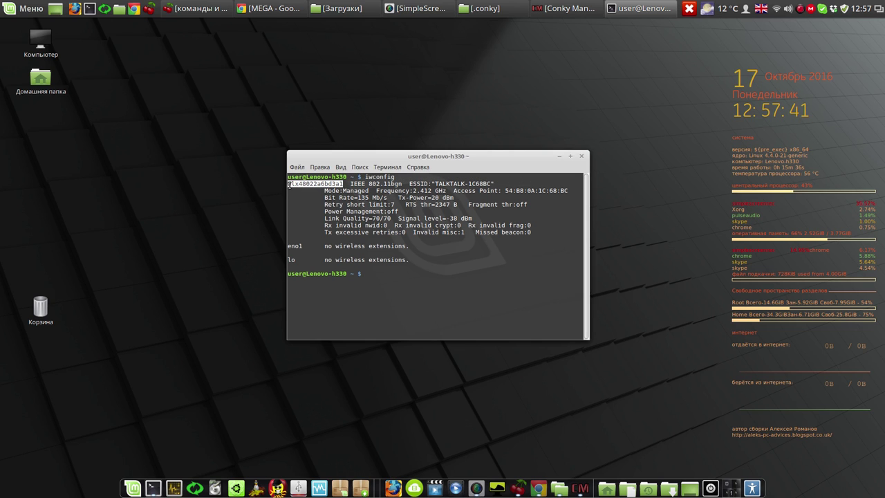
{"action": "right_click", "coordinate": [297, 188]}
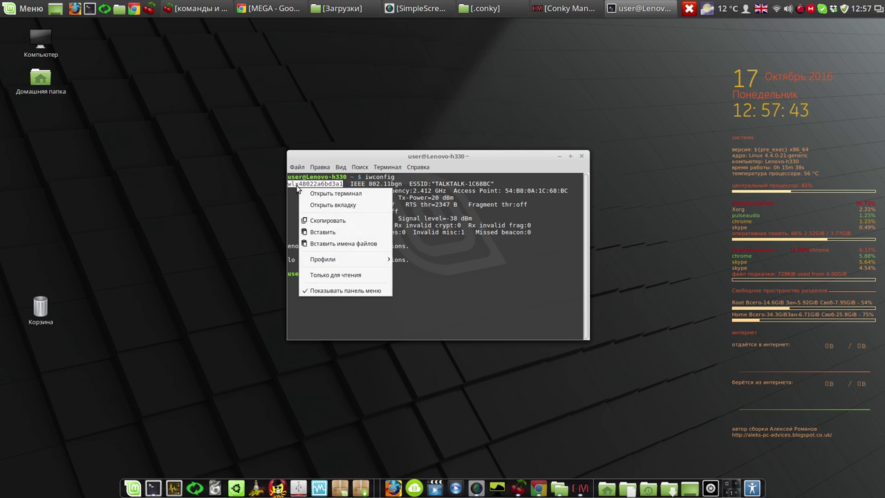
{"action": "left_click", "coordinate": [317, 219]}
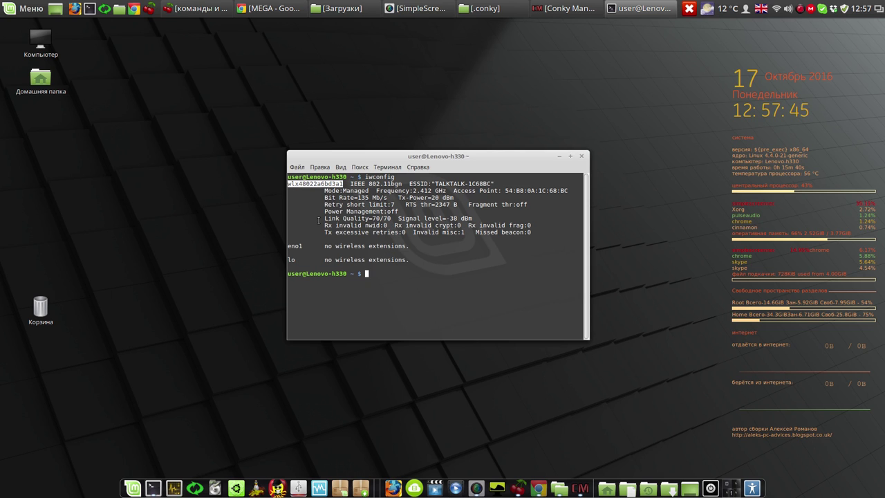
Back in Conky Manager, replace the widget's network interface with the copied wlx48022a6bd3a1, apply it and close the widget editor.
{"action": "mouse_move", "coordinate": [479, 12]}
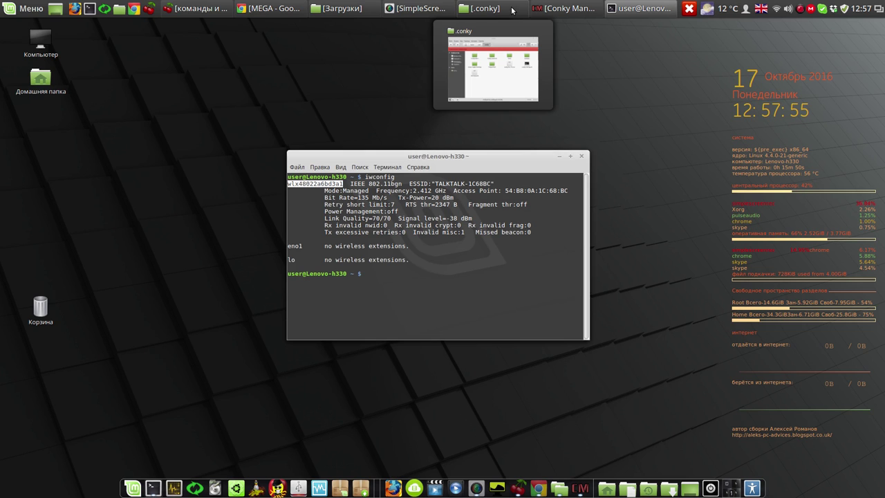
{"action": "left_click", "coordinate": [567, 9]}
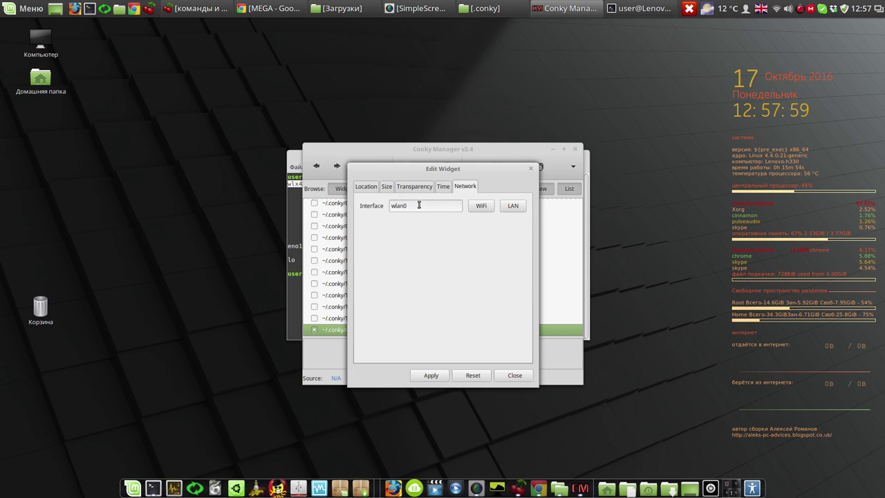
{"action": "left_click_drag", "start_coordinate": [420, 203], "coordinate": [395, 207]}
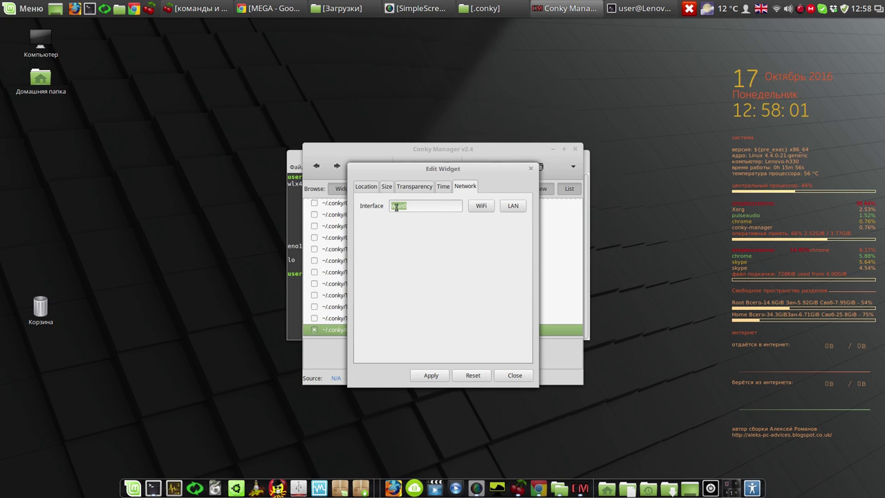
{"action": "right_click", "coordinate": [397, 207]}
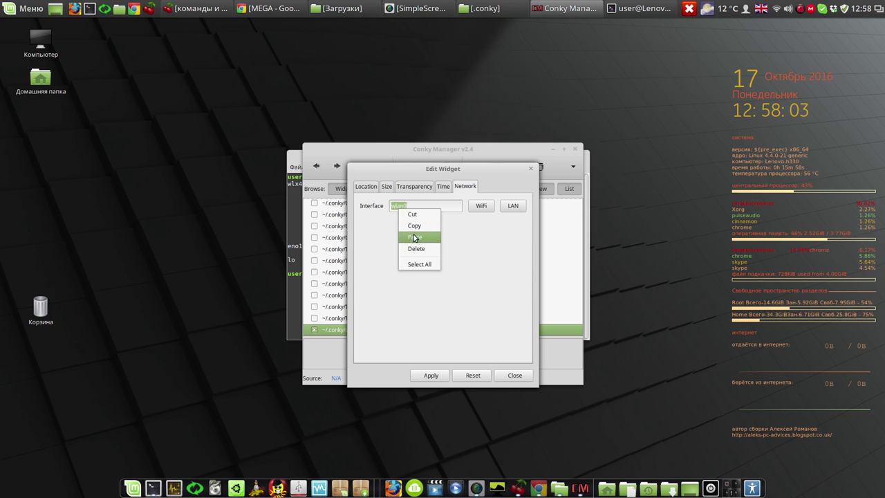
{"action": "left_click", "coordinate": [414, 237]}
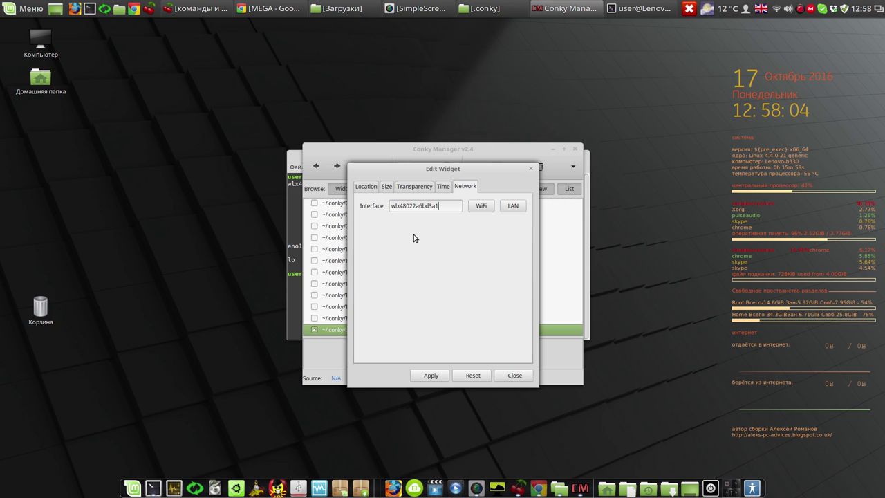
{"action": "left_click", "coordinate": [430, 376]}
{"action": "left_click", "coordinate": [518, 376]}
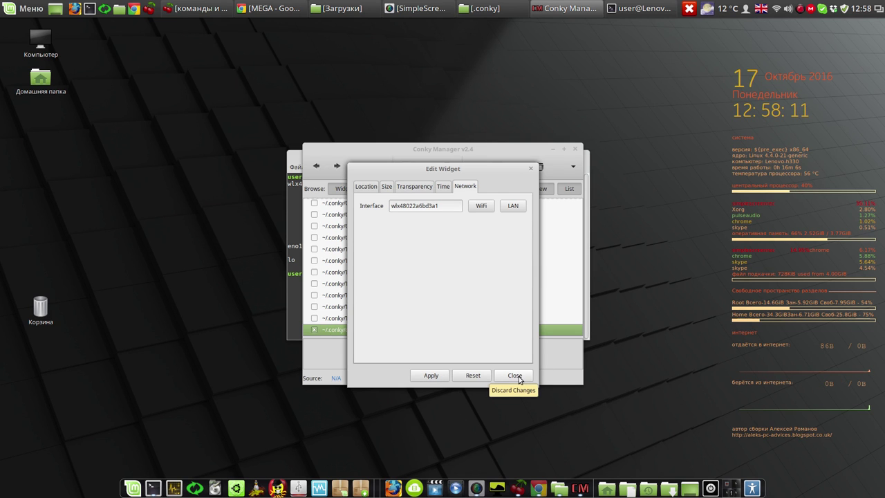
{"action": "left_click", "coordinate": [519, 376]}
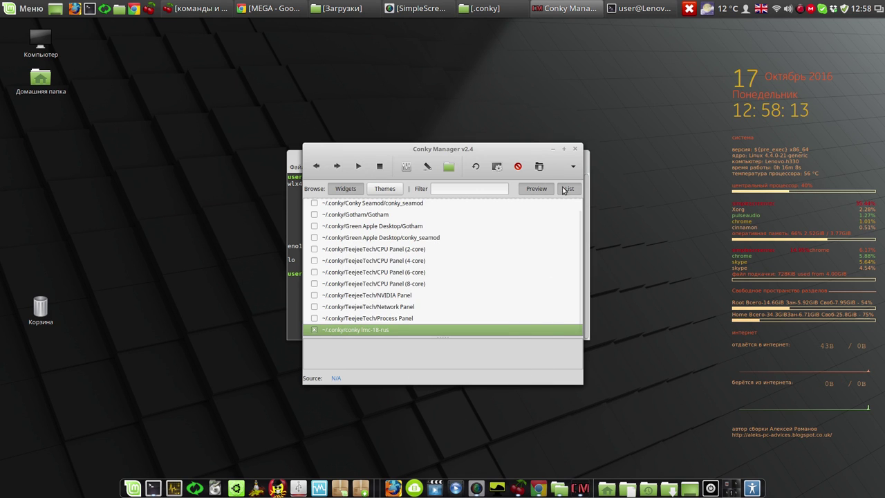
Keep Conky running at system startup with a 20-second delay and ~/.conky as theme directory, accept the settings, and close Conky Manager and the terminal.
{"action": "left_click", "coordinate": [571, 167]}
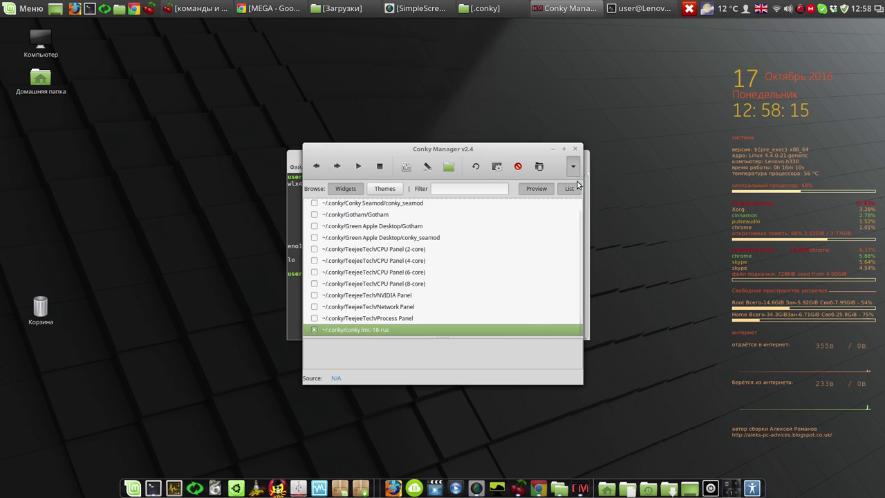
{"action": "left_click", "coordinate": [582, 184]}
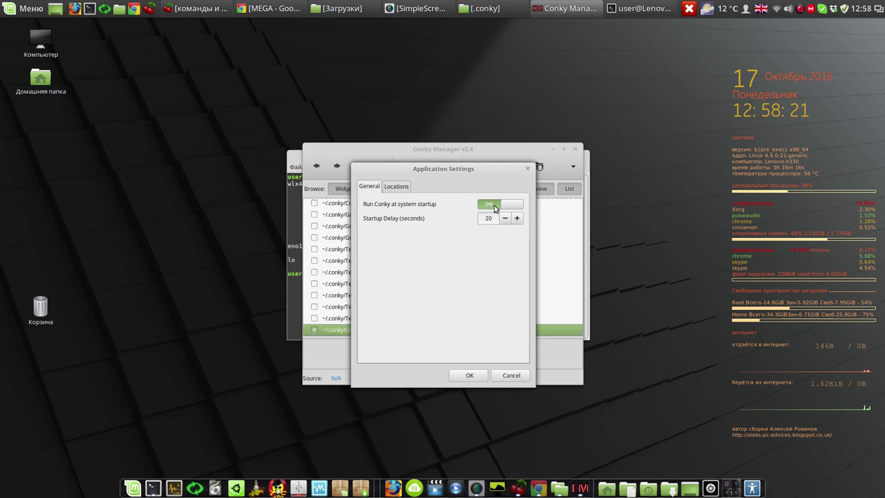
{"action": "left_click", "coordinate": [397, 187]}
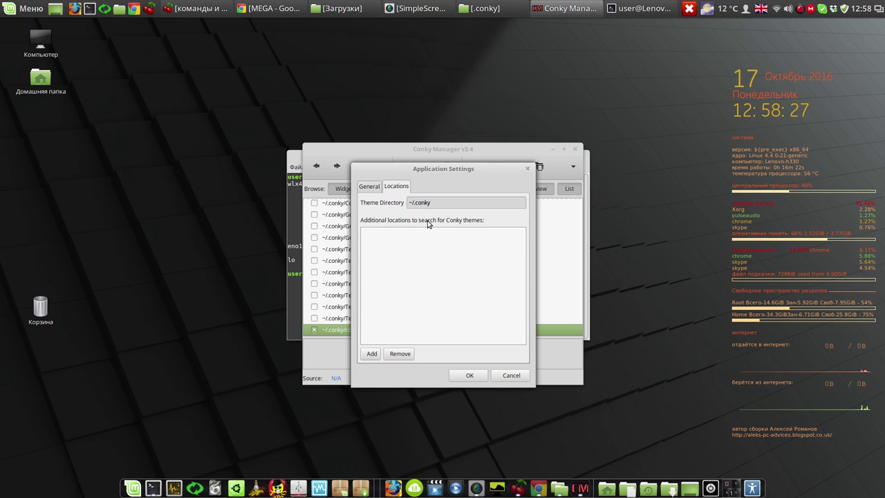
{"action": "left_click", "coordinate": [471, 376]}
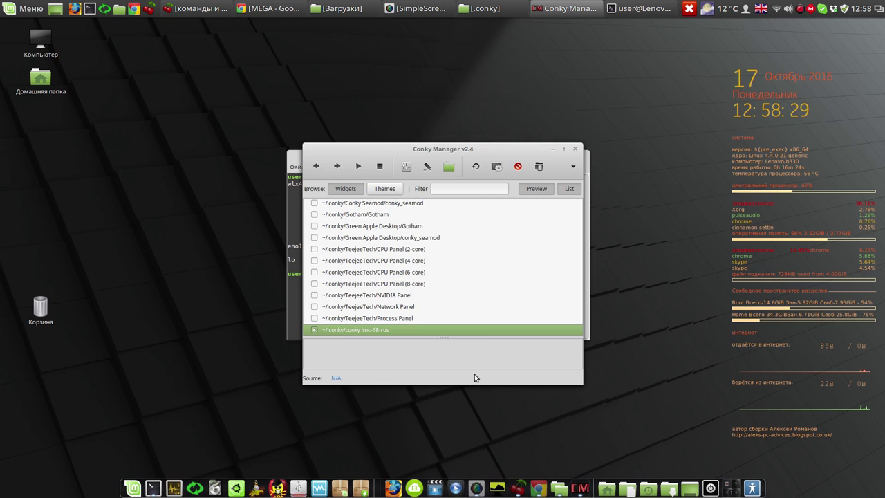
{"action": "left_click", "coordinate": [577, 150]}
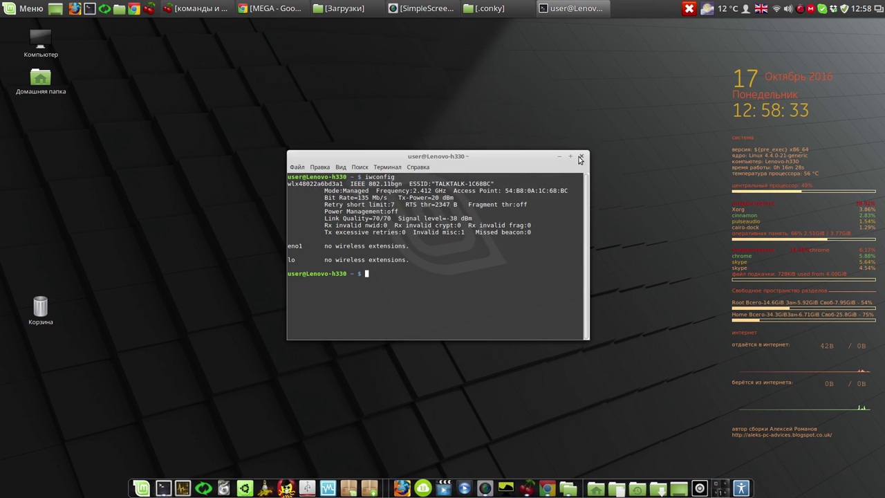
{"action": "left_click", "coordinate": [580, 157]}
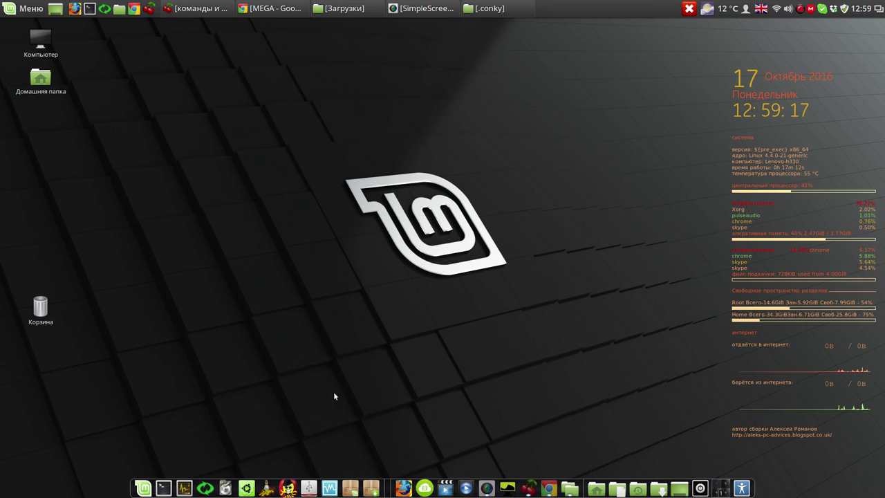
Relaunch Conky Manager from the standard applications and select the ~/.conky/conky lmc-18-rus widget.
{"action": "left_click", "coordinate": [144, 484]}
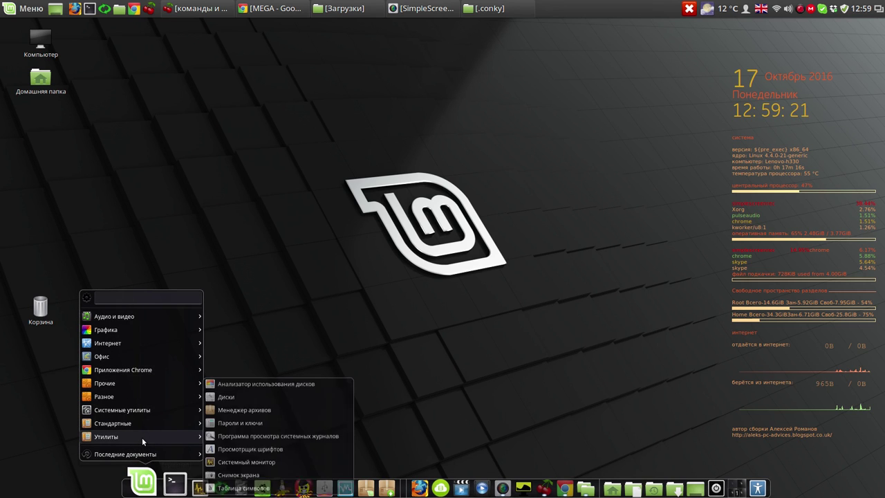
{"action": "mouse_move", "coordinate": [139, 424]}
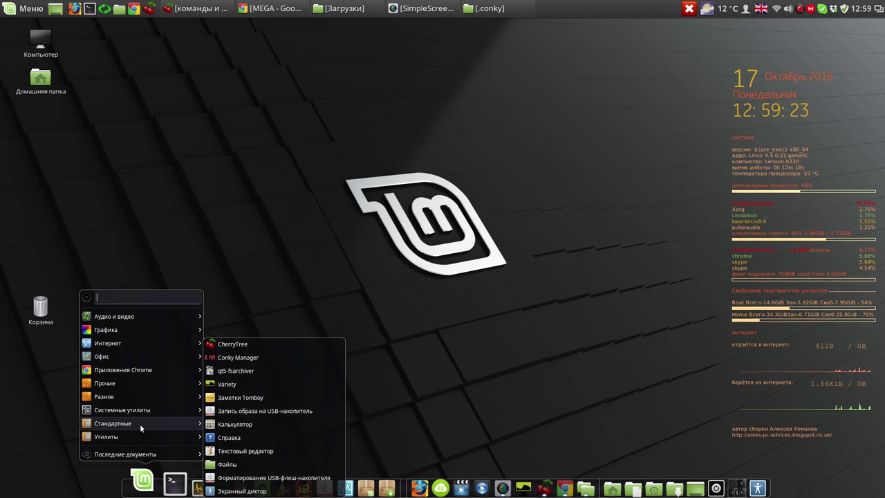
{"action": "left_click", "coordinate": [253, 357]}
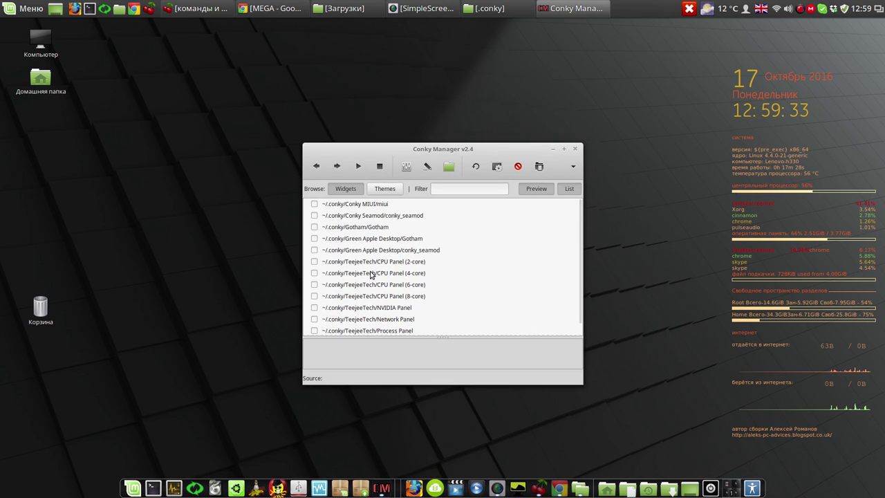
{"action": "scroll", "coordinate": [428, 325], "scroll_direction": "down", "scroll_amount": 1}
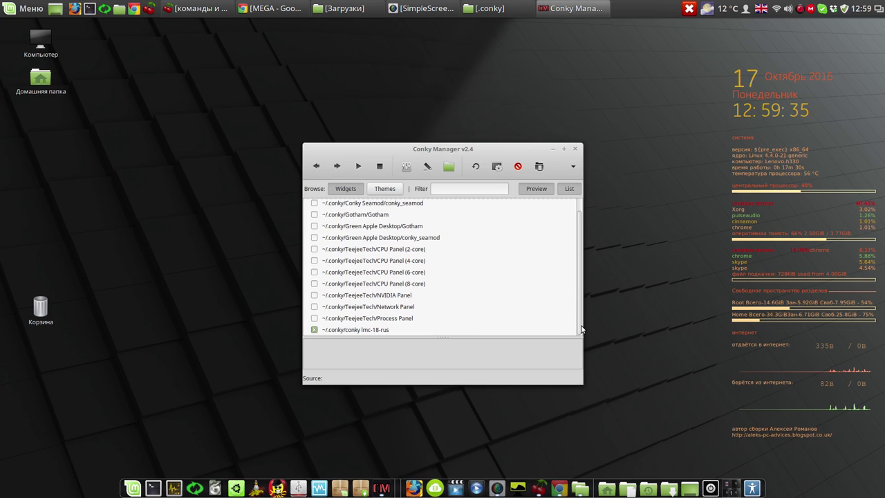
{"action": "left_click", "coordinate": [382, 331]}
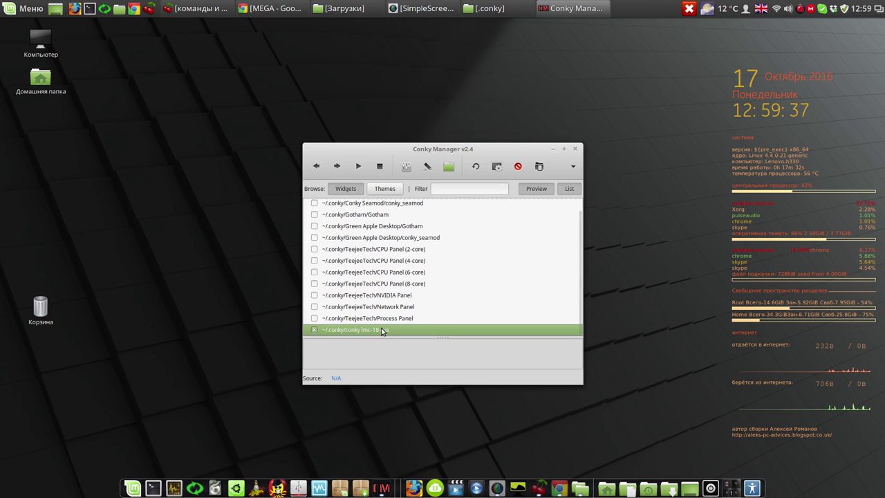
{"action": "left_click", "coordinate": [428, 168]}
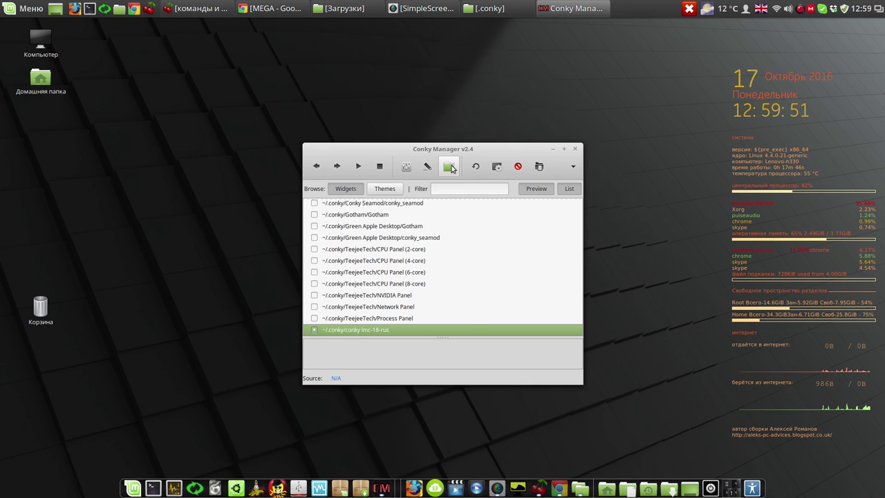
Open the theme folder from Conky Manager and load the conky lmc-18-rus file in the text editor.
{"action": "left_click", "coordinate": [449, 167]}
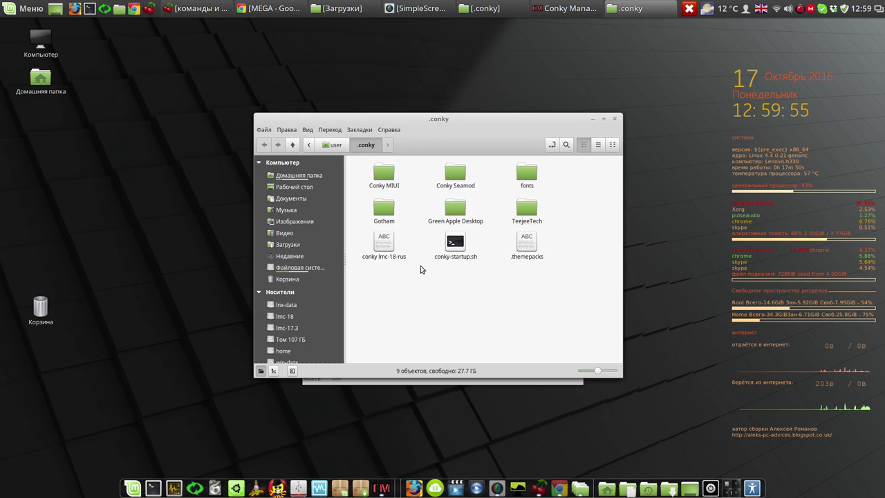
{"action": "left_click", "coordinate": [388, 249]}
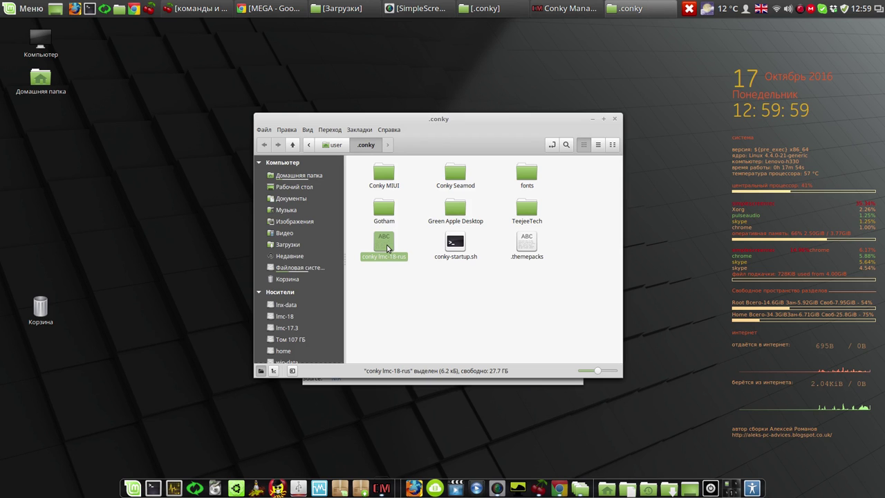
{"action": "double_click", "coordinate": [388, 248]}
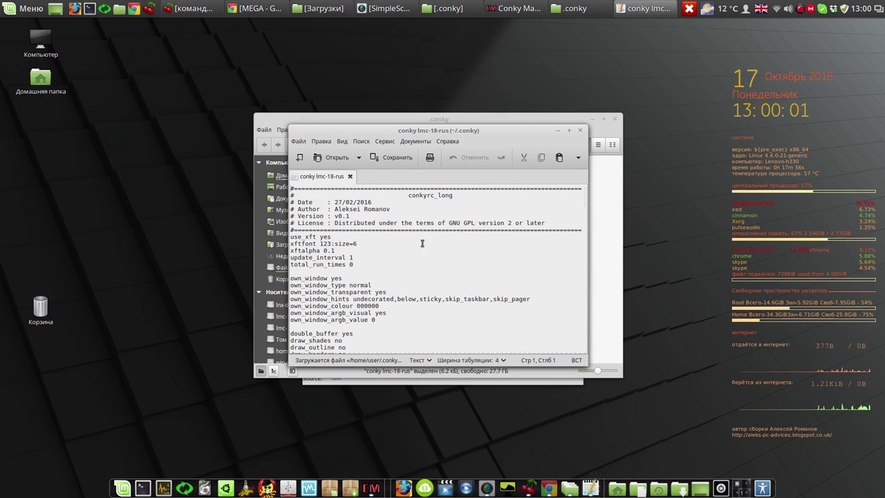
Capitalize the "система" label below the time line to "Система" in the widget's configuration and save the file.
{"action": "left_click_drag", "start_coordinate": [582, 205], "coordinate": [584, 251]}
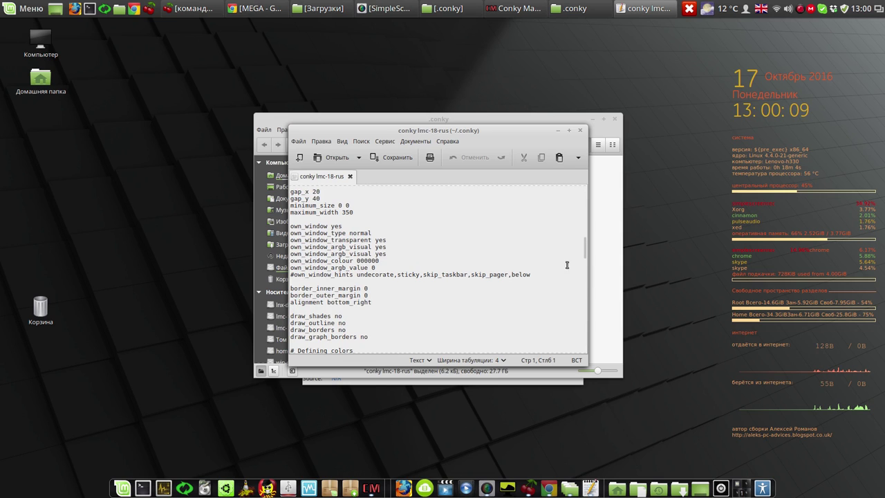
{"action": "left_click_drag", "start_coordinate": [584, 254], "coordinate": [589, 284]}
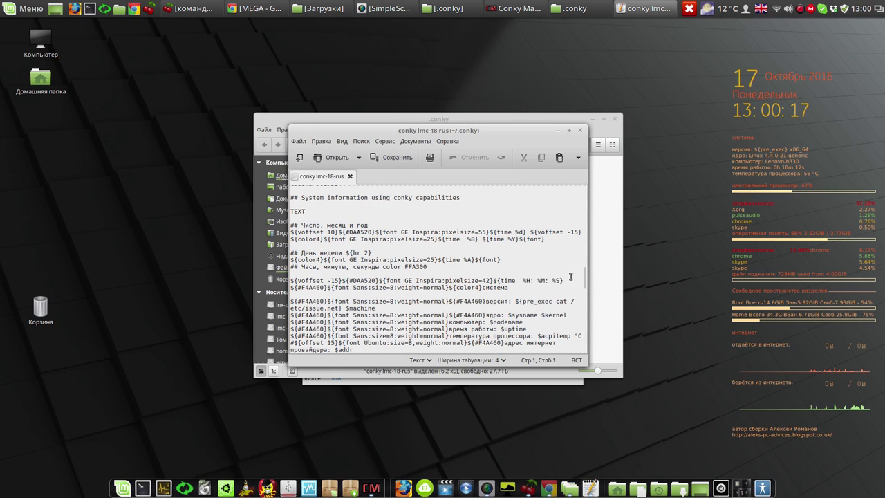
{"action": "left_click", "coordinate": [483, 287]}
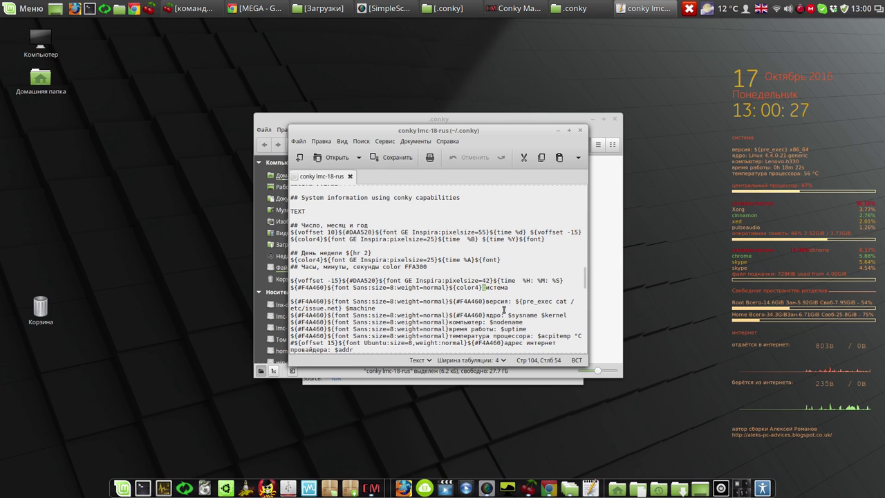
{"action": "type", "text": "С"}
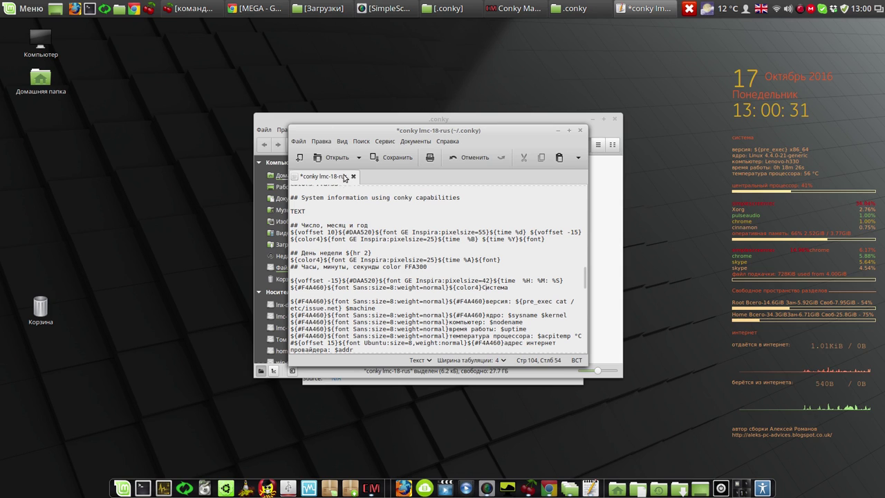
{"action": "left_click", "coordinate": [398, 157]}
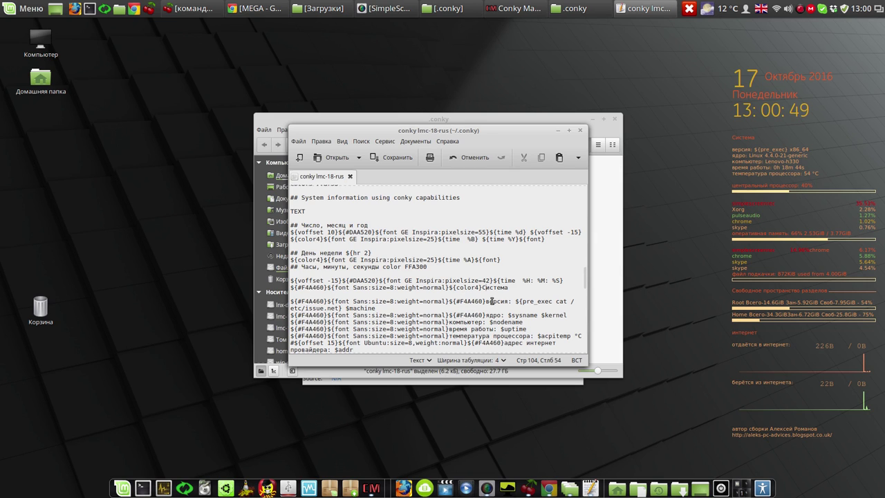
Restore the lowercase initial letter of the label, so it reads "система", and save the configuration file.
{"action": "key", "text": "BackSpace"}
{"action": "type", "text": "с"}
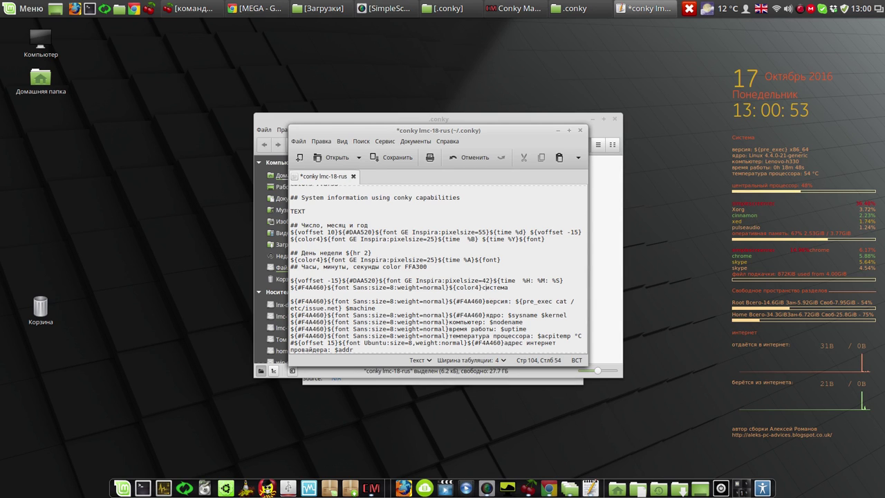
{"action": "left_click", "coordinate": [397, 158]}
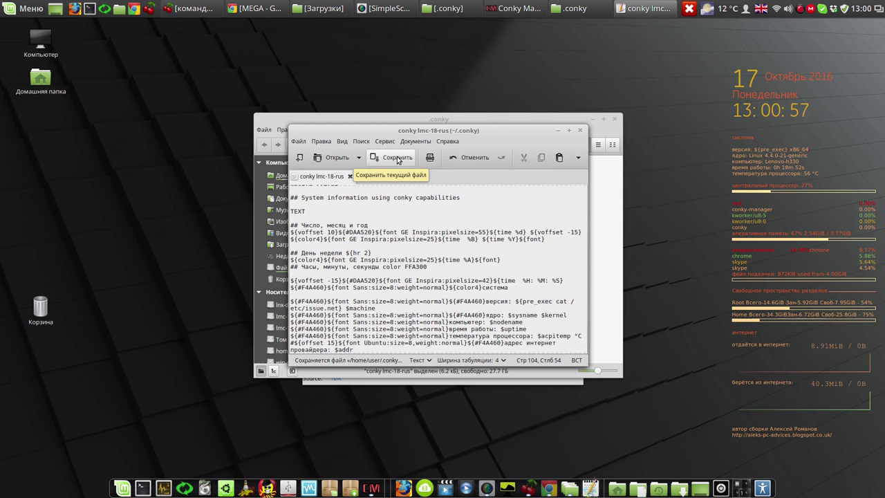
Close the configuration file in the text editor, the .conky folder window and Conky Manager.
{"action": "left_click", "coordinate": [580, 131]}
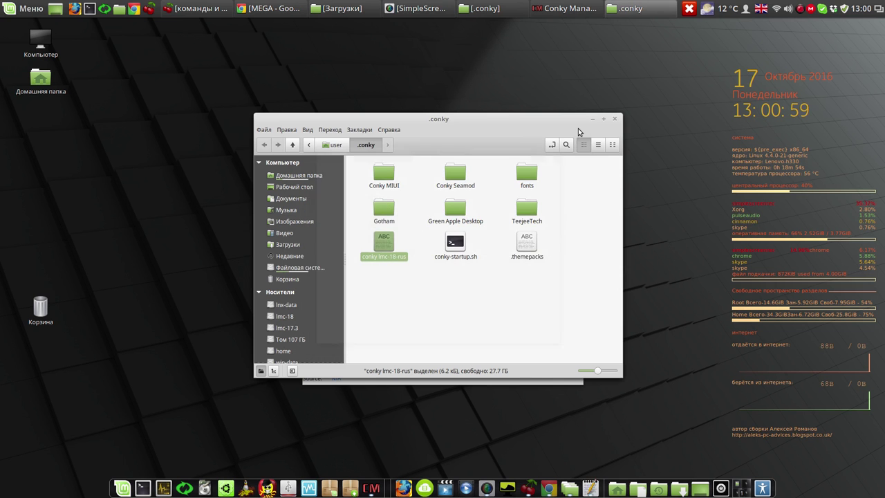
{"action": "left_click", "coordinate": [614, 119]}
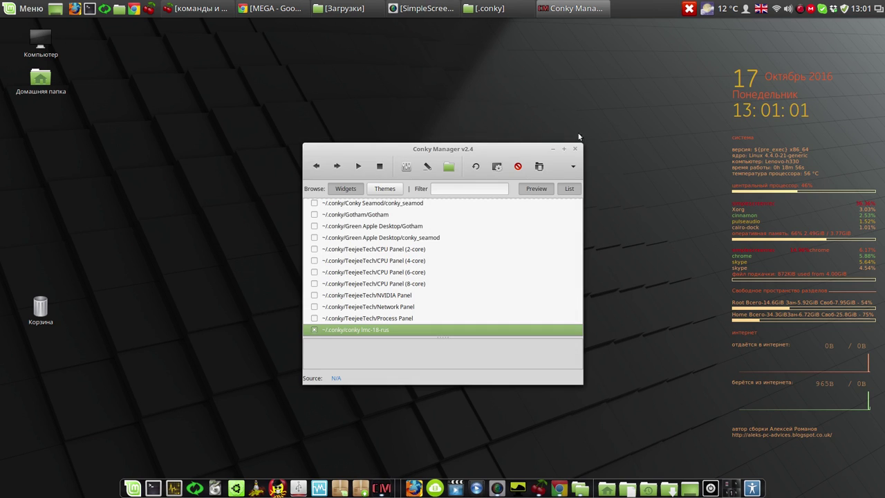
{"action": "left_click", "coordinate": [576, 146]}
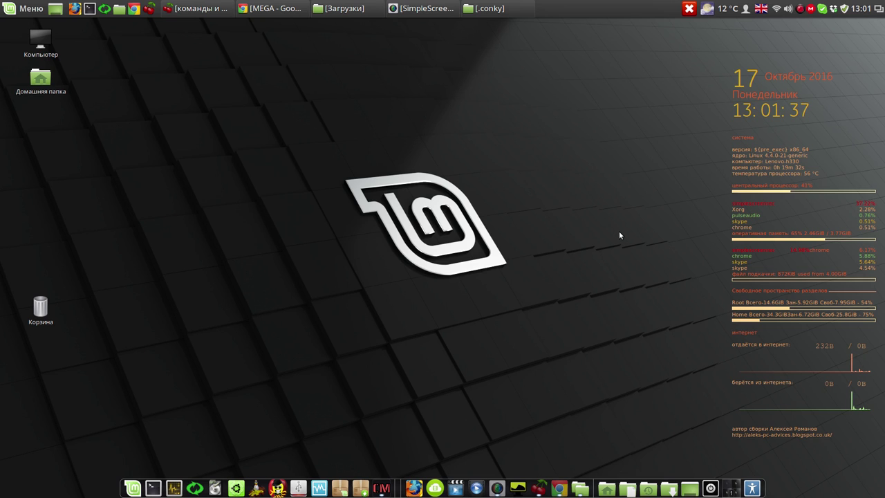
Reopen Conky Manager, disable the ~/.conky/conky lmc-18-rus widget and close the manager.
{"action": "left_click", "coordinate": [381, 488]}
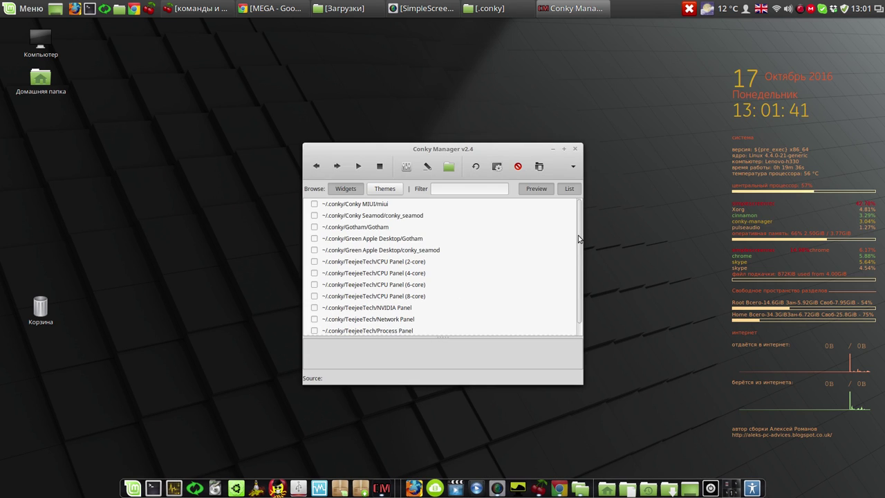
{"action": "scroll", "coordinate": [578, 235], "scroll_direction": "down", "scroll_amount": 1}
{"action": "left_click", "coordinate": [315, 330]}
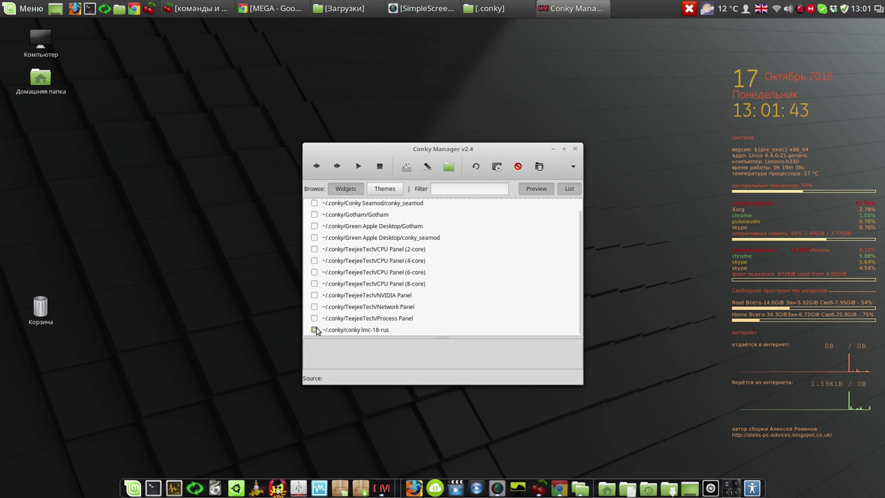
{"action": "left_click", "coordinate": [574, 149]}
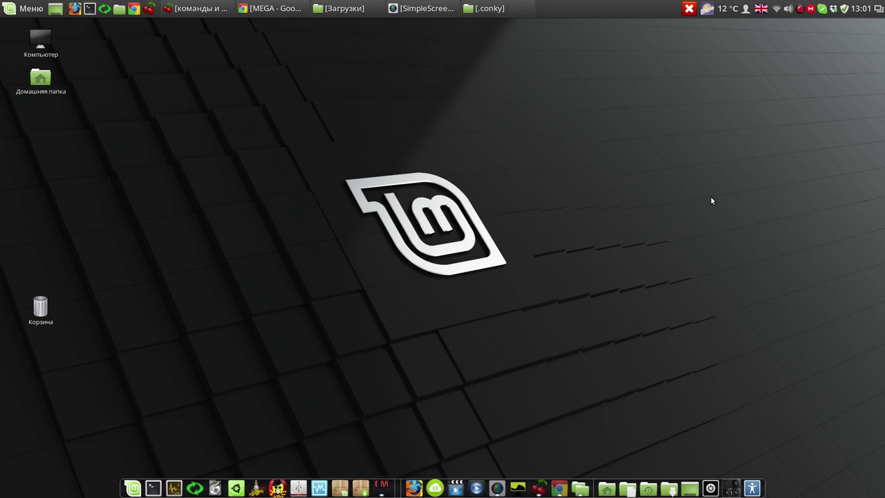
Launch Conky Manager again, enable the ~/.conky/conky lmc-18-rus widget and close the manager.
{"action": "left_click", "coordinate": [381, 487]}
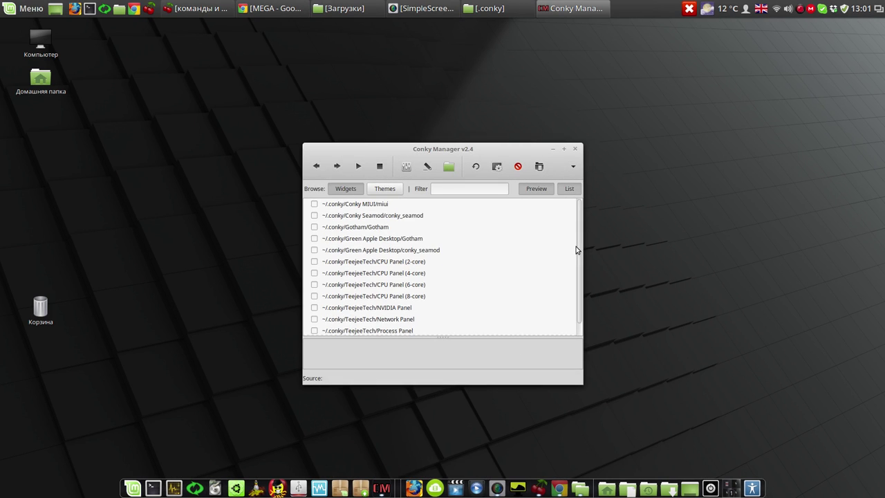
{"action": "scroll", "coordinate": [578, 248], "scroll_direction": "down", "scroll_amount": 1}
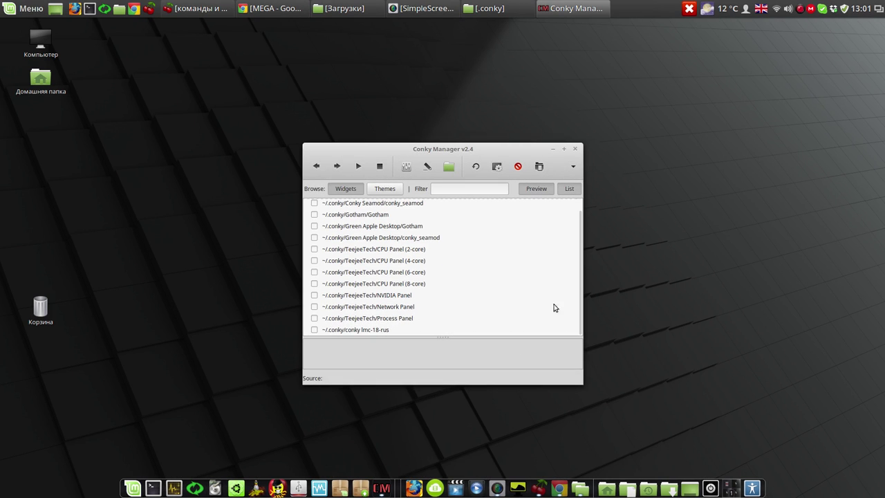
{"action": "left_click", "coordinate": [315, 330]}
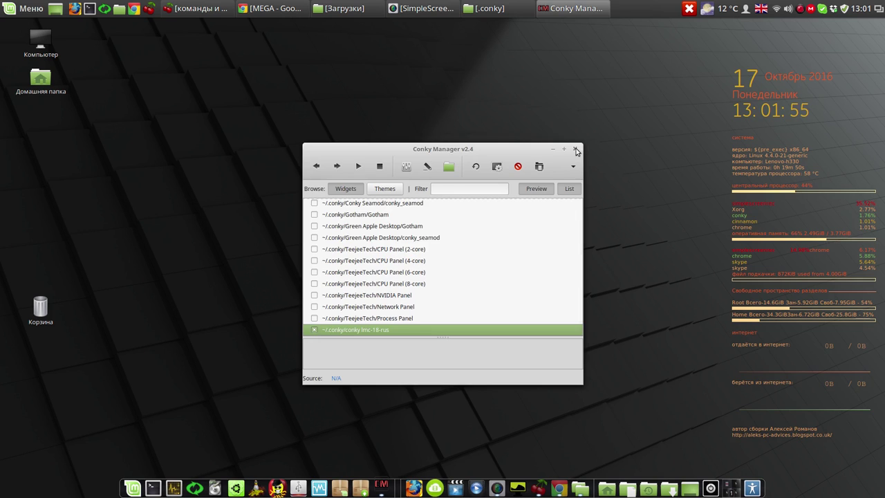
{"action": "left_click", "coordinate": [576, 150]}
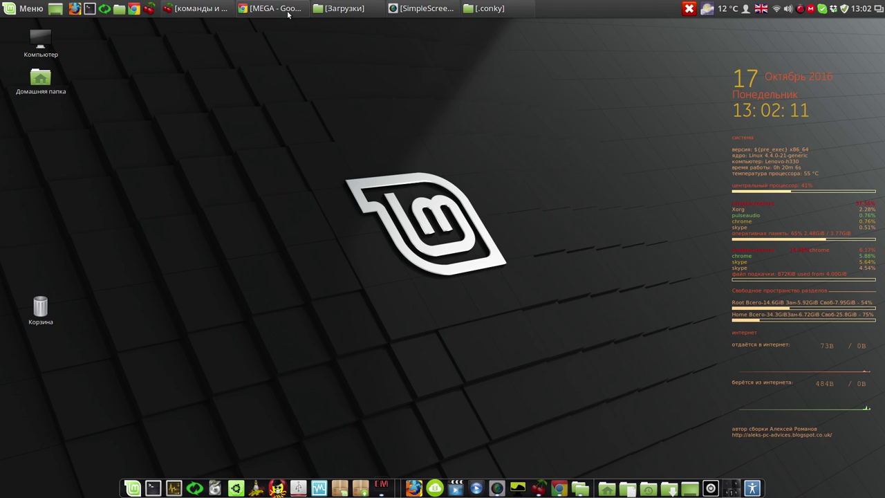
Switch to Chrome and open the video "Установка Systemback на LMC-18" from the YouTube comments page.
{"action": "mouse_move", "coordinate": [287, 11]}
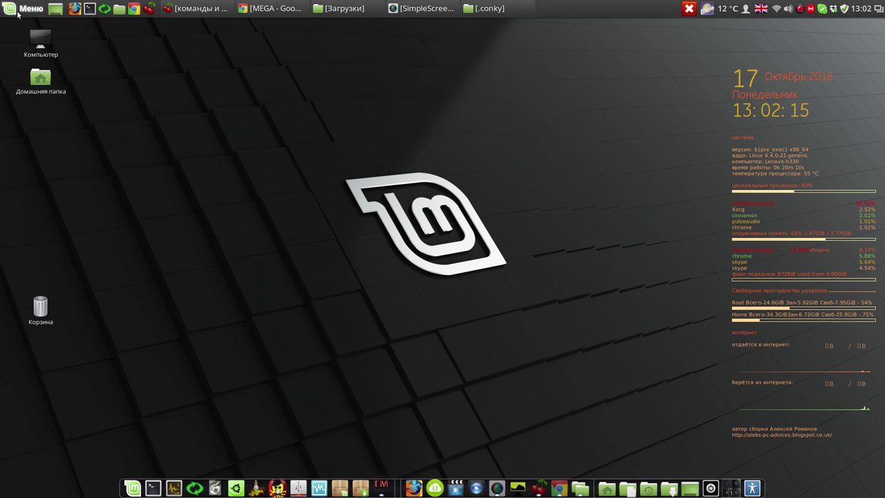
{"action": "left_click", "coordinate": [270, 9]}
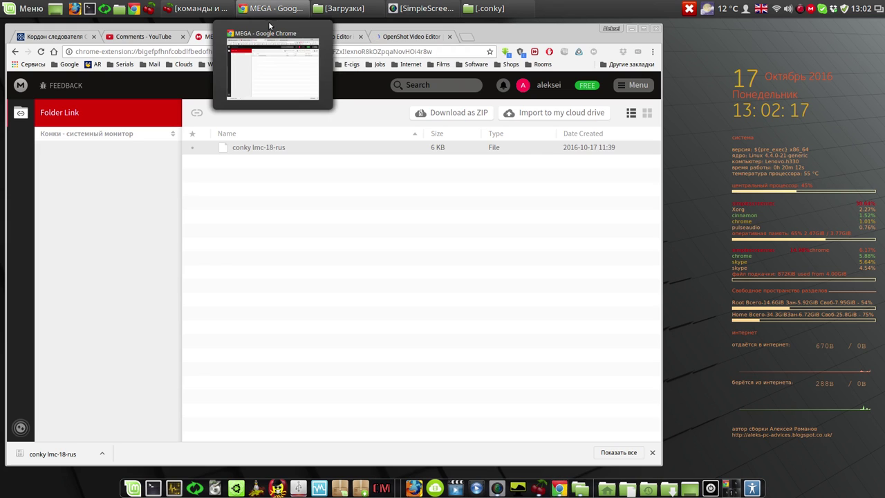
{"action": "left_click", "coordinate": [139, 37]}
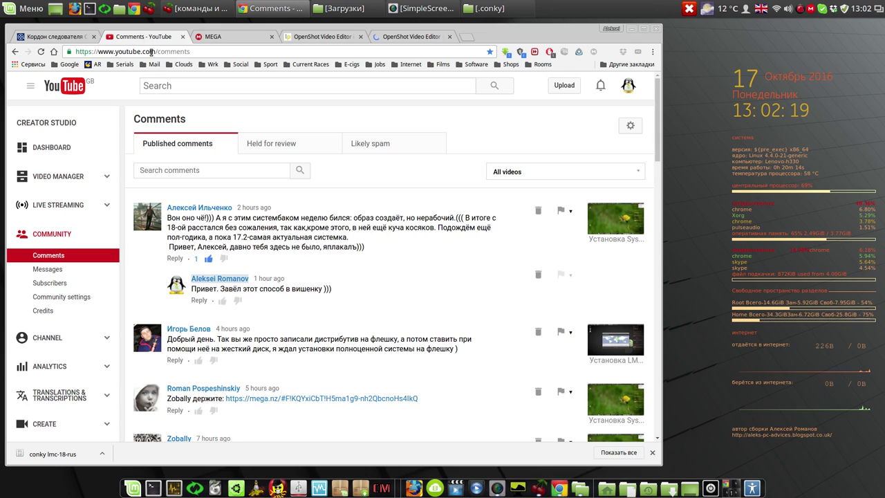
{"action": "left_click", "coordinate": [610, 240]}
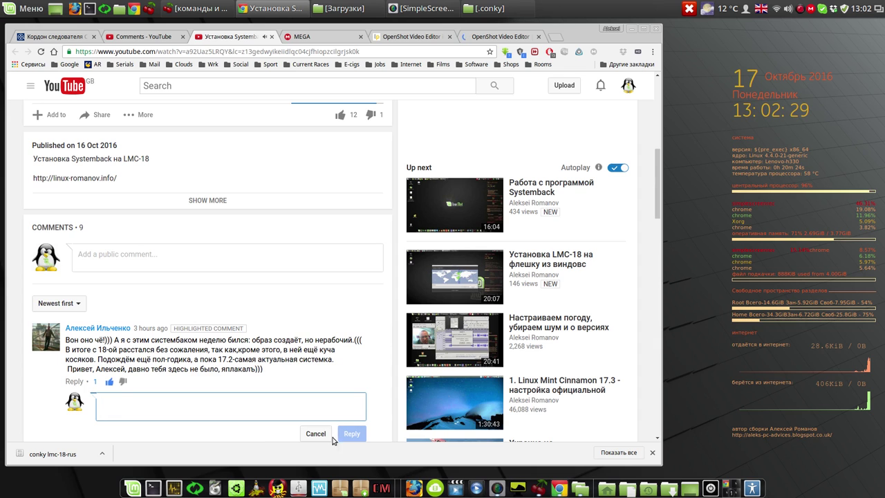
Cancel the comment reply, examine the video's player and its MP4 720 download option, and minimize the browser.
{"action": "left_click", "coordinate": [317, 433]}
{"action": "scroll", "coordinate": [302, 295], "scroll_direction": "up", "scroll_amount": 3}
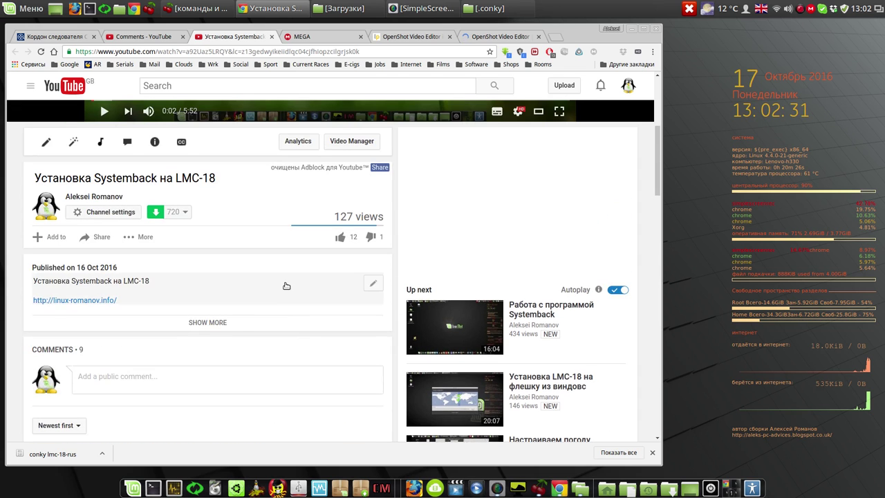
{"action": "scroll", "coordinate": [286, 285], "scroll_direction": "up", "scroll_amount": 2}
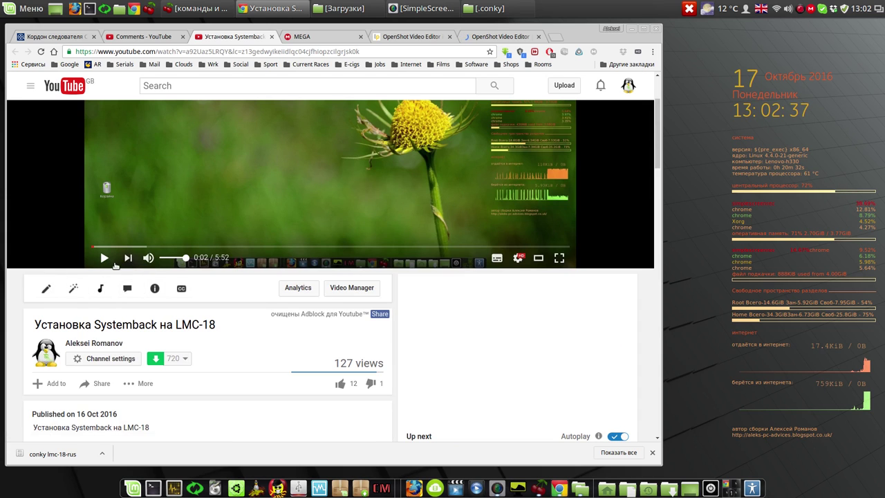
{"action": "scroll", "coordinate": [116, 267], "scroll_direction": "up", "scroll_amount": 1}
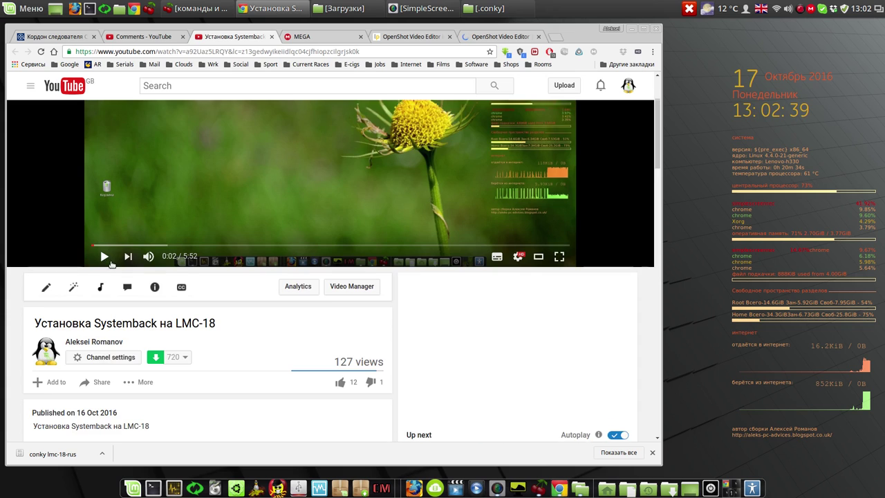
{"action": "scroll", "coordinate": [110, 264], "scroll_direction": "down", "scroll_amount": 1}
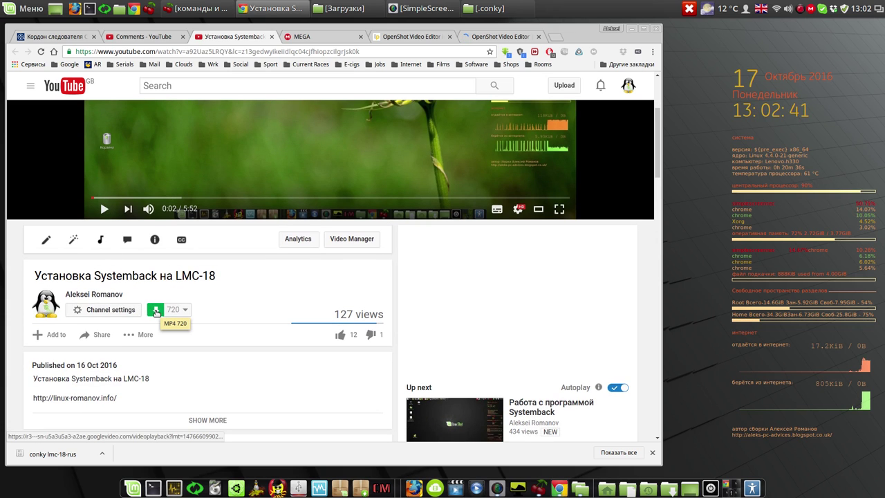
{"action": "left_click", "coordinate": [630, 29]}
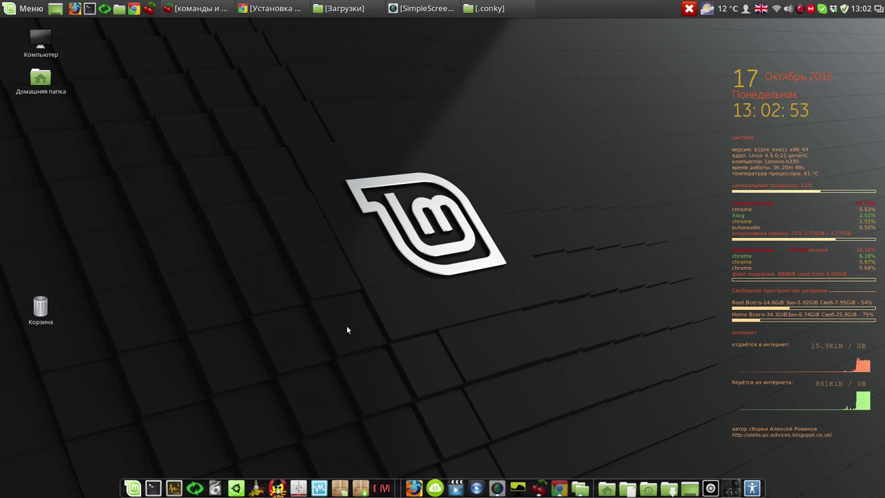
Restore the browser, copy the address of the open YouTube video and minimize the browser again.
{"action": "left_click", "coordinate": [280, 10]}
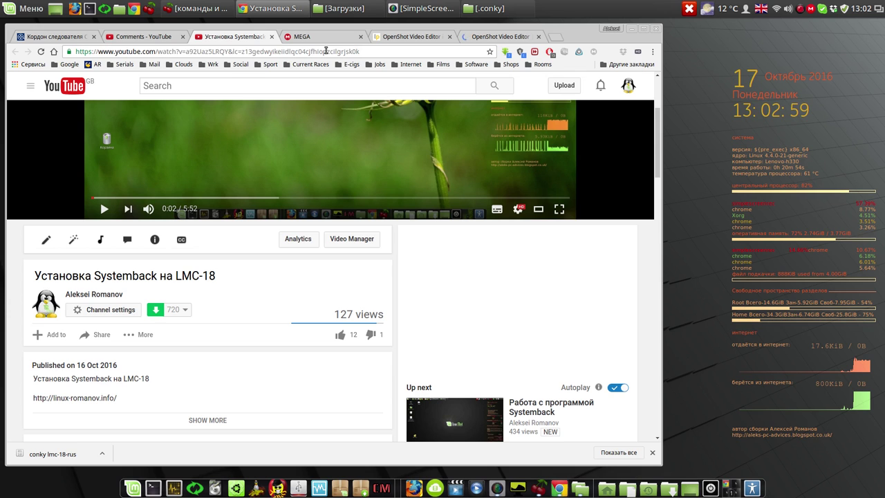
{"action": "left_click", "coordinate": [325, 51]}
{"action": "right_click", "coordinate": [327, 52]}
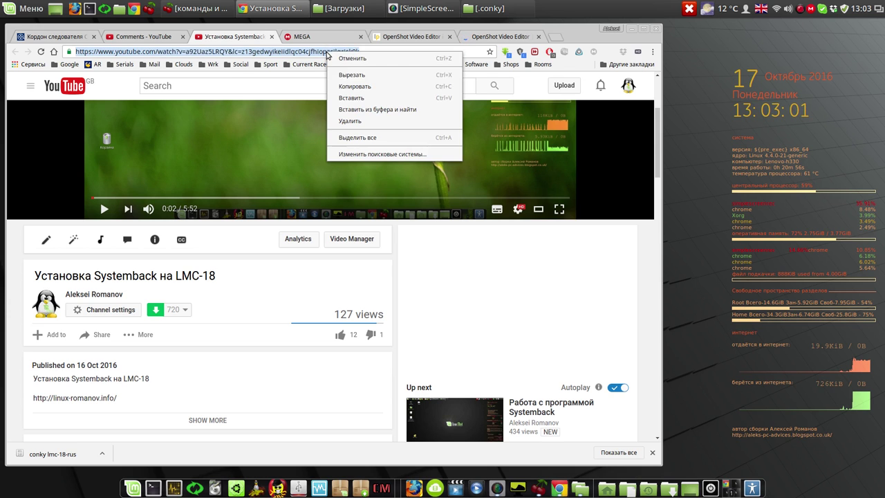
{"action": "left_click", "coordinate": [355, 86]}
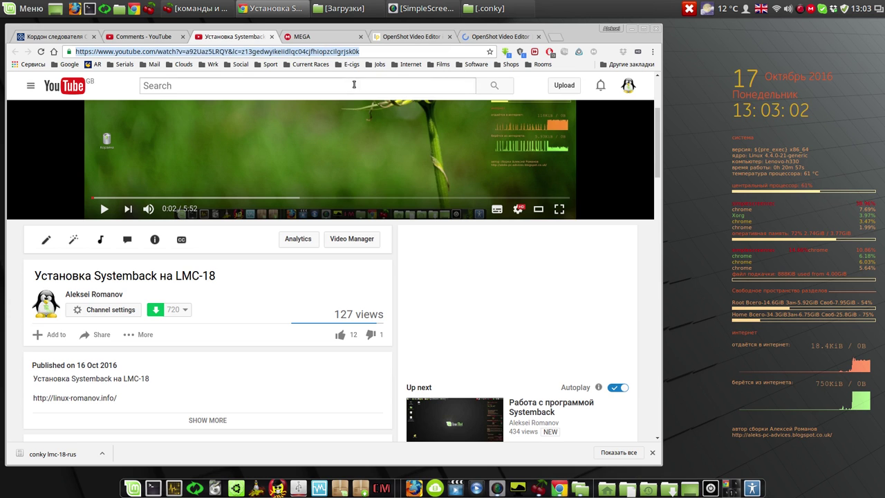
{"action": "left_click", "coordinate": [631, 29]}
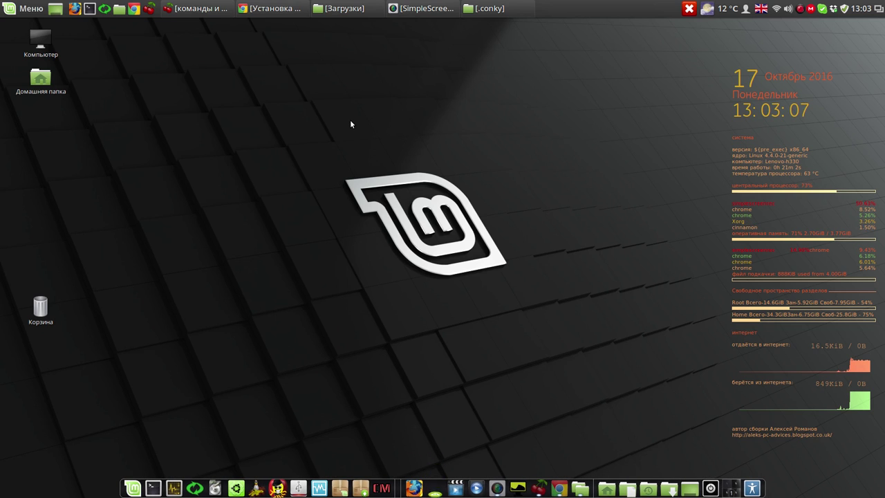
Paste the copied video link into 4K Video Downloader, try the offered qualities and choose HD 1080p in MP4 format.
{"action": "left_click", "coordinate": [470, 76]}
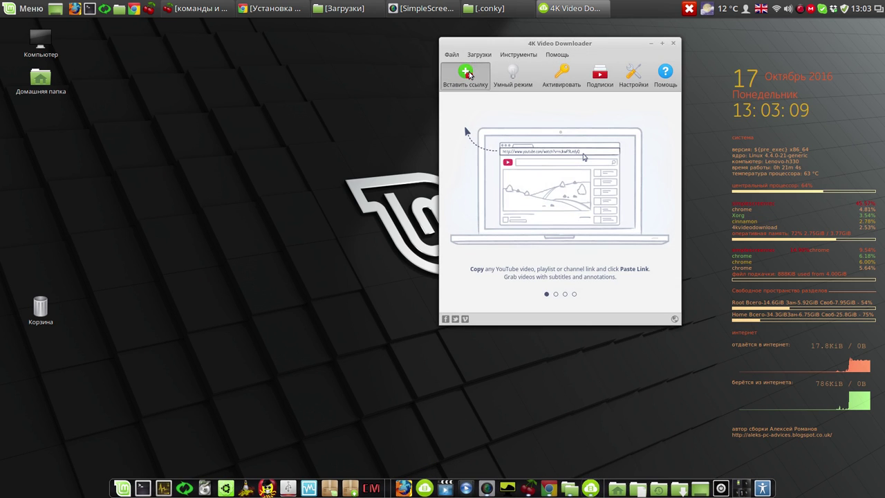
{"action": "left_click_drag", "start_coordinate": [531, 141], "coordinate": [310, 82]}
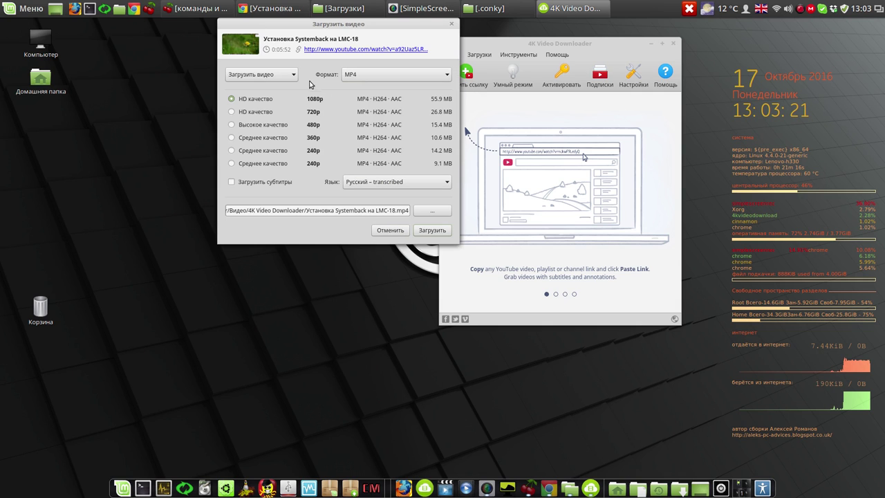
{"action": "left_click", "coordinate": [233, 112]}
{"action": "left_click", "coordinate": [231, 125]}
{"action": "left_click", "coordinate": [231, 150]}
{"action": "left_click", "coordinate": [232, 165]}
{"action": "left_click", "coordinate": [232, 99]}
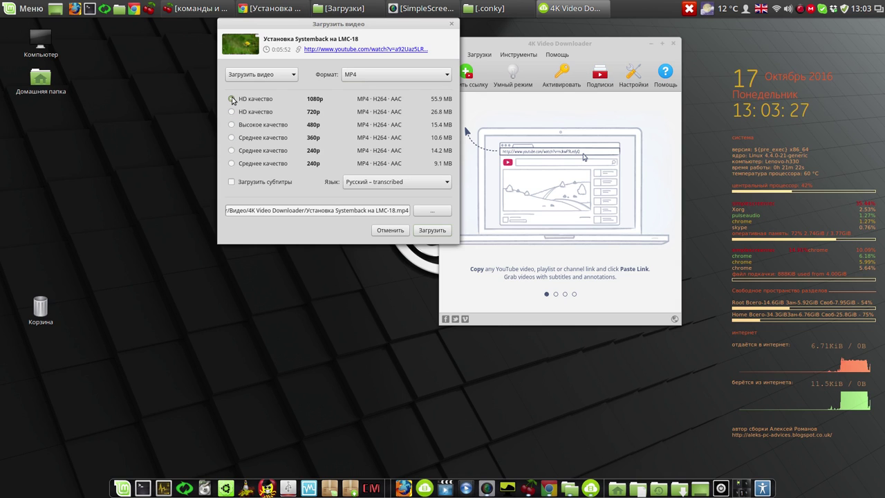